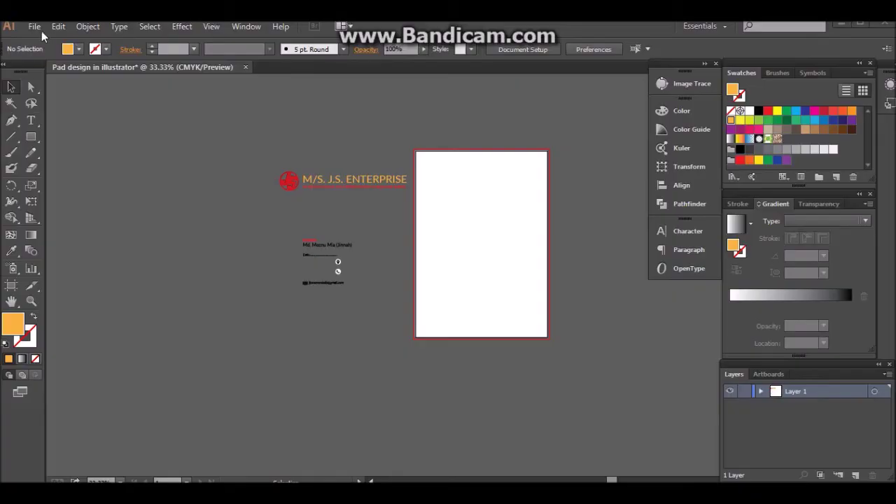
- Bring up the File menu to start a new letterhead document
click(34, 27)
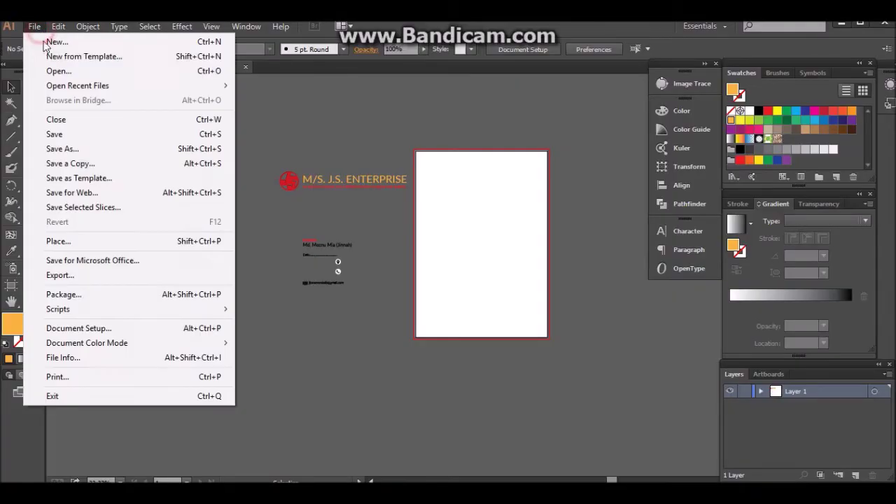
- Create a new A4 document named 'Pad design in illustrator' with 0.125 in bleed
click(53, 40)
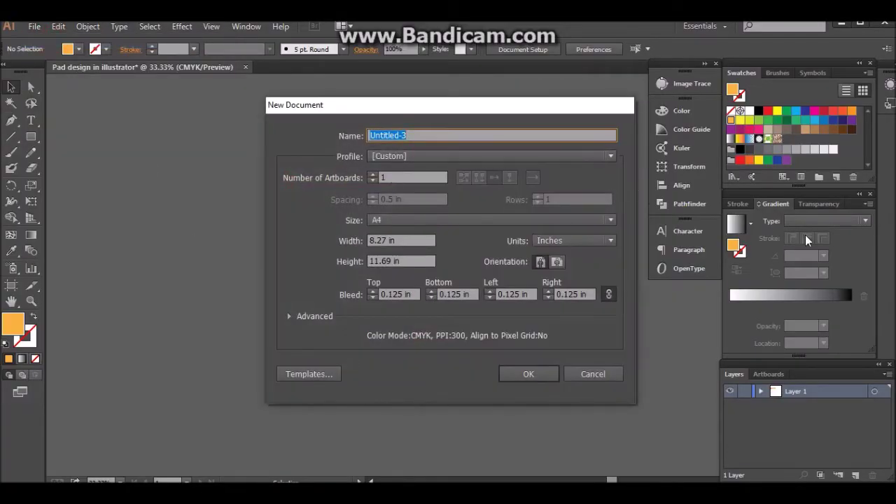
text(Pad design in illustrator)
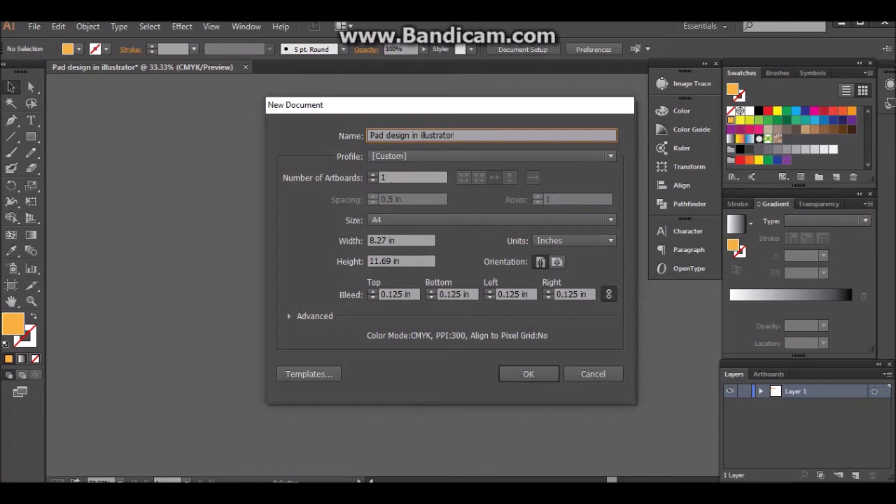
click(611, 219)
click(404, 298)
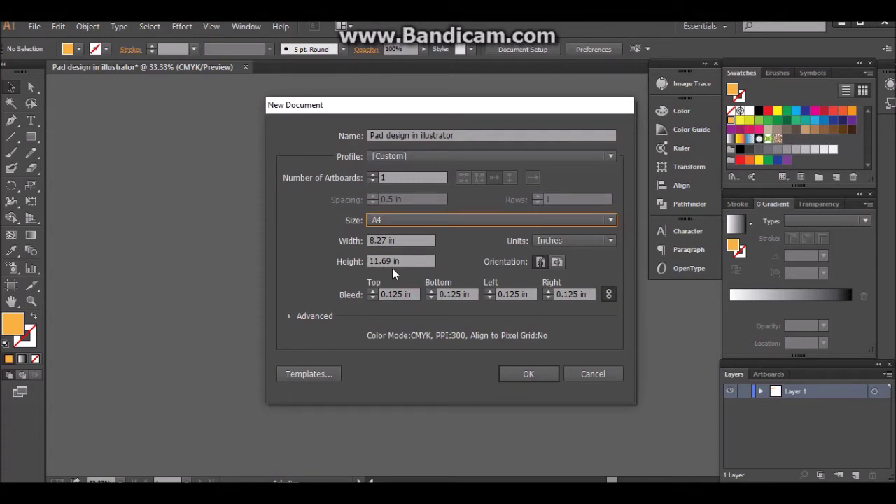
click(526, 376)
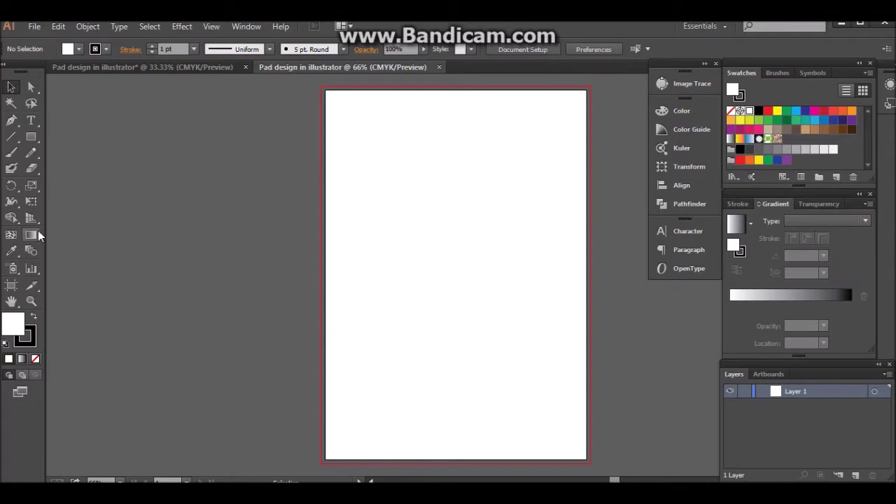
- Draw a white rectangle covering the whole A4 page to the bleed, with no outline
drag(30, 137, 66, 142)
click(65, 143)
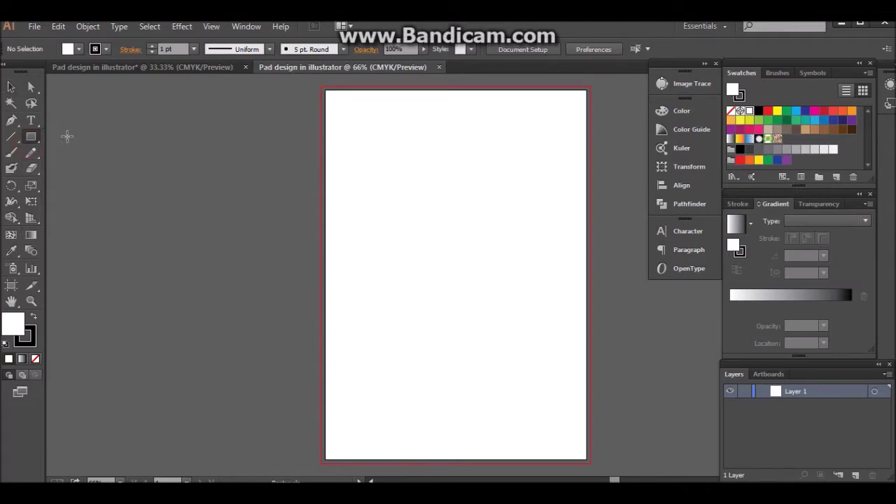
drag(324, 90, 587, 461)
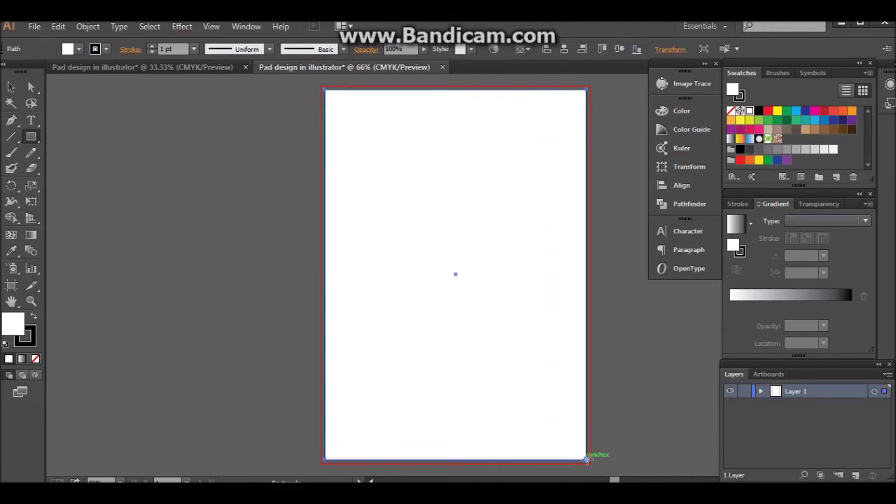
click(105, 49)
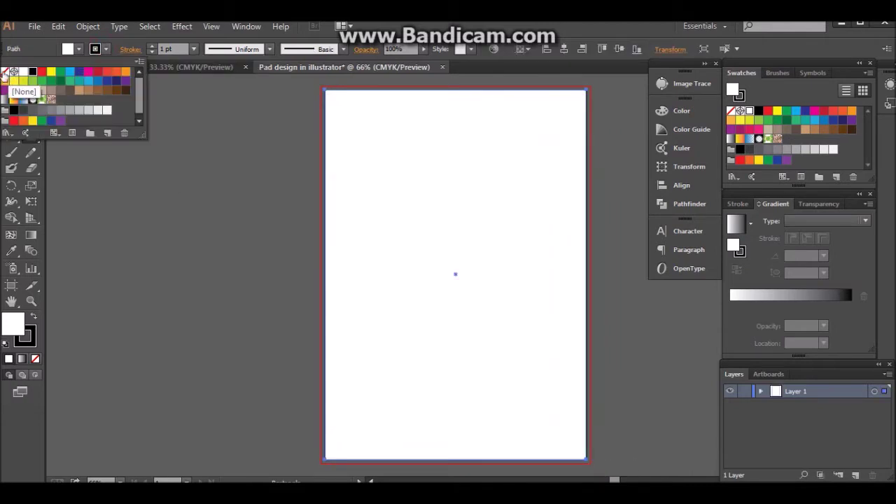
click(5, 71)
click(214, 173)
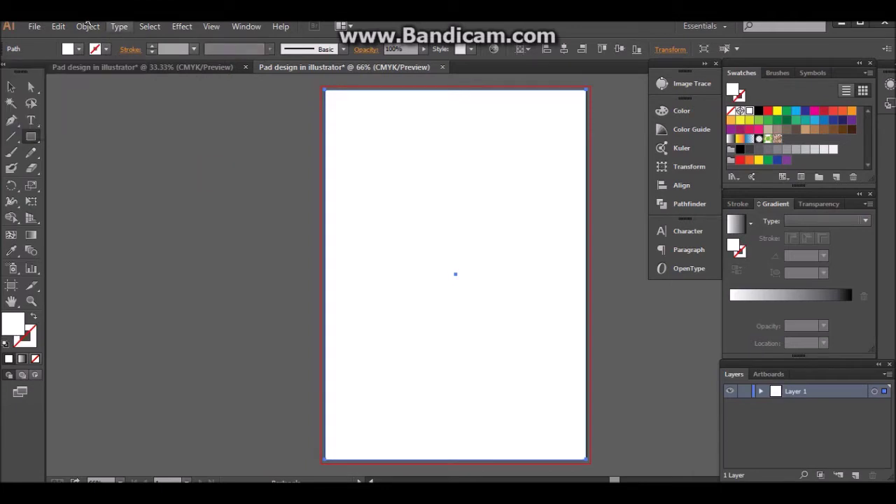
- Lock the page-sized rectangle in place as the background
click(11, 86)
drag(386, 191, 364, 227)
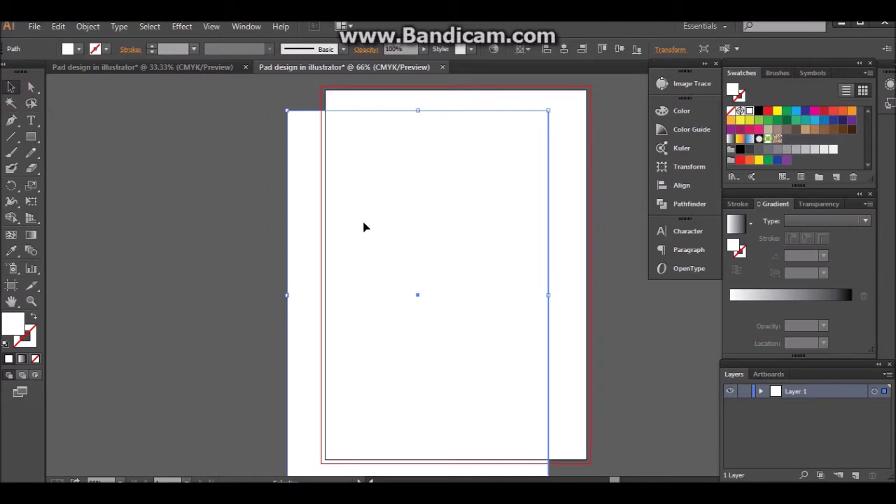
key(ctrl+z)
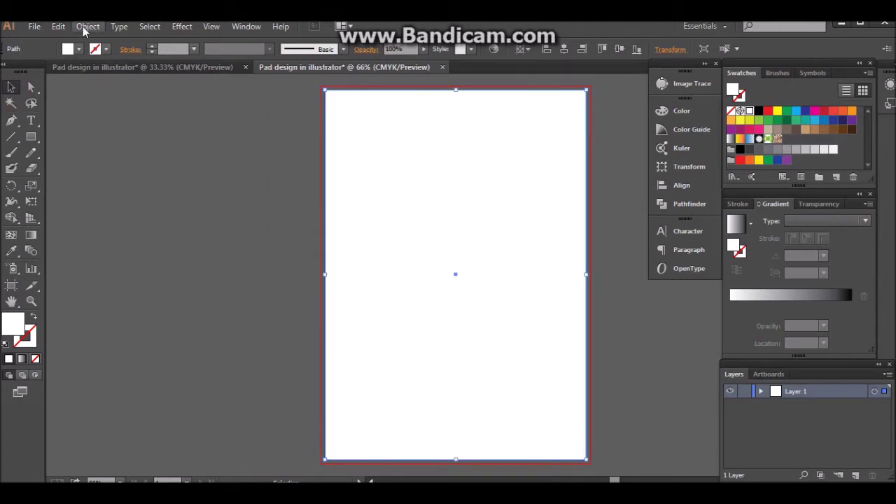
click(88, 26)
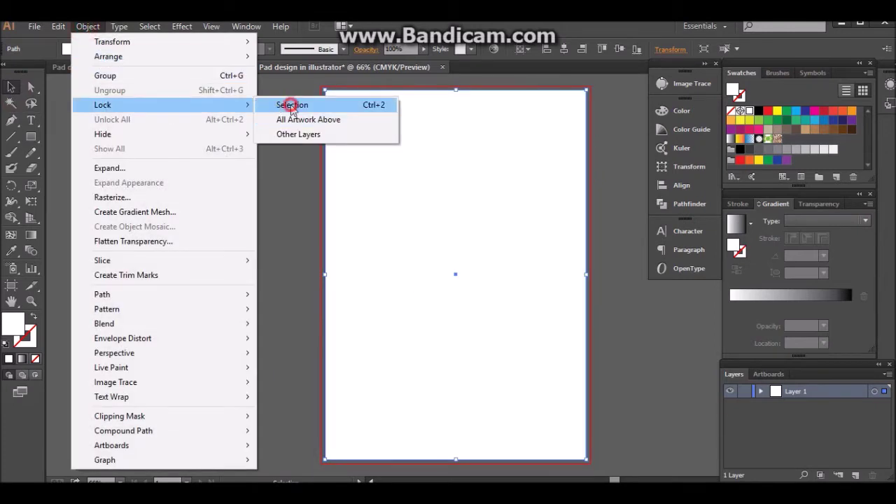
mouse_move(102, 104)
click(290, 103)
drag(430, 161, 397, 216)
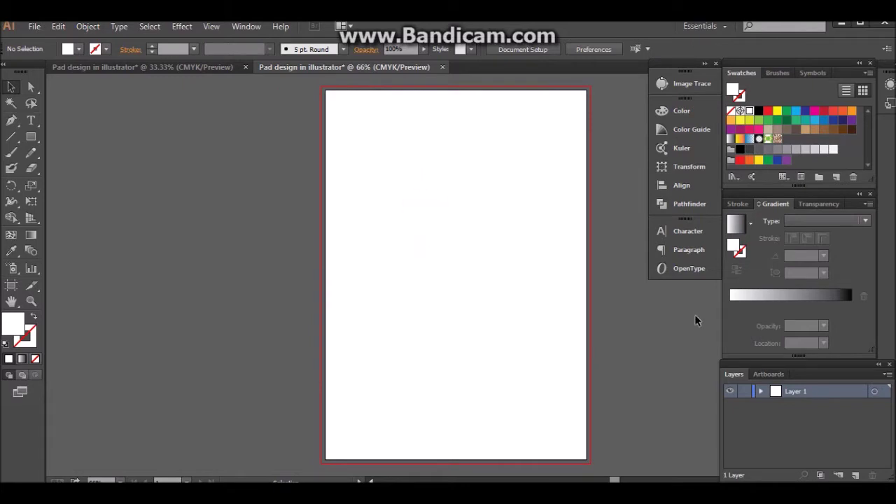
click(31, 137)
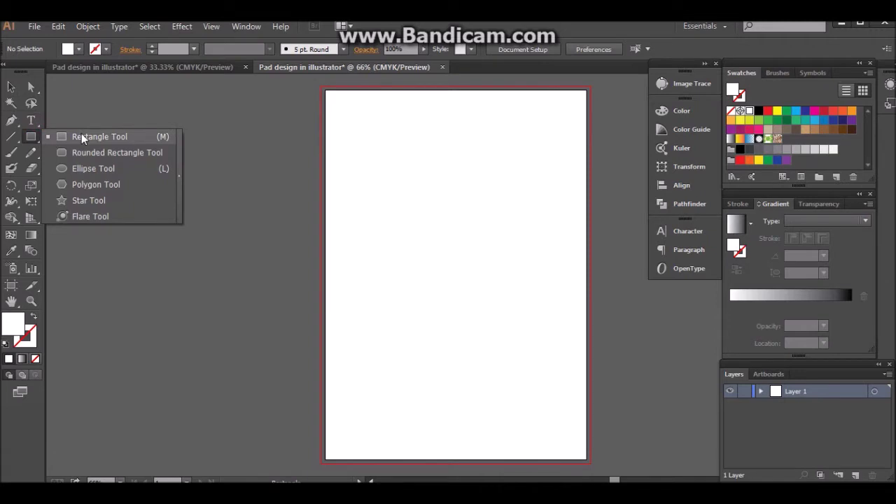
- Draw a roughly 2.42 by 1.49 in block at the top-left and fill it with a radial gradient
click(81, 136)
drag(326, 90, 402, 139)
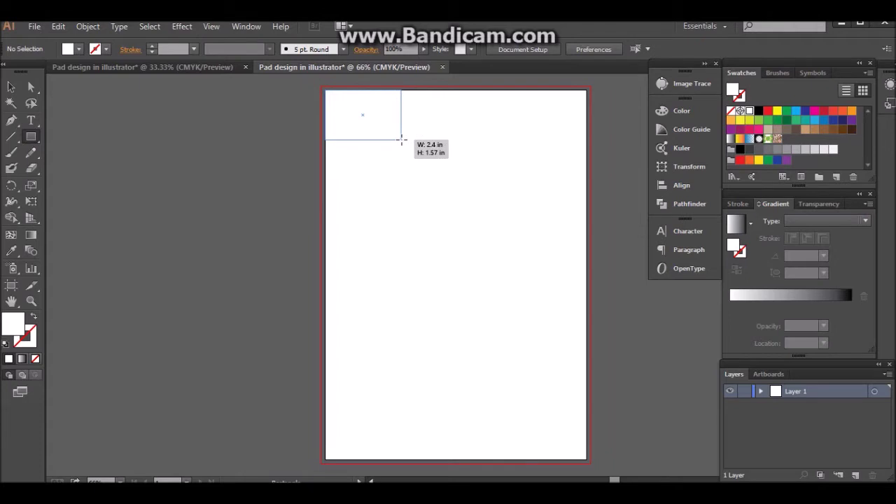
drag(402, 139, 401, 136)
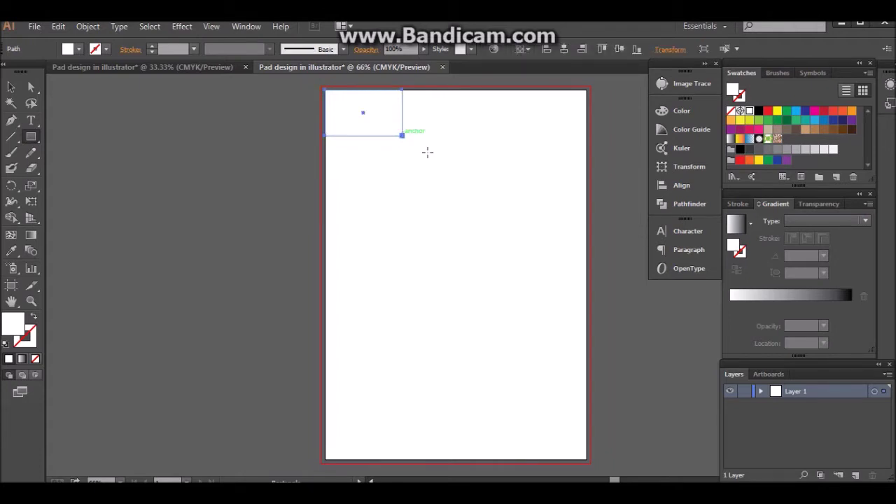
click(759, 139)
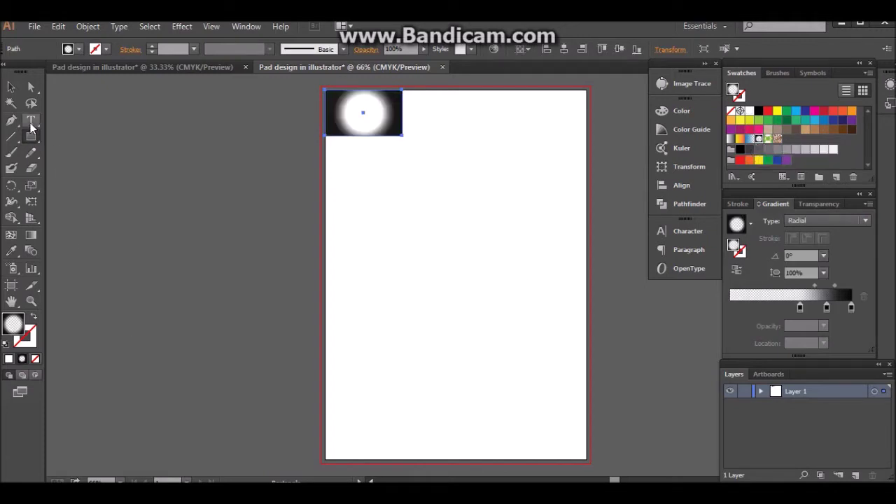
click(12, 86)
click(94, 147)
- Draw a band across the rest of the page top and fill it solid black
key(m)
drag(402, 90, 586, 135)
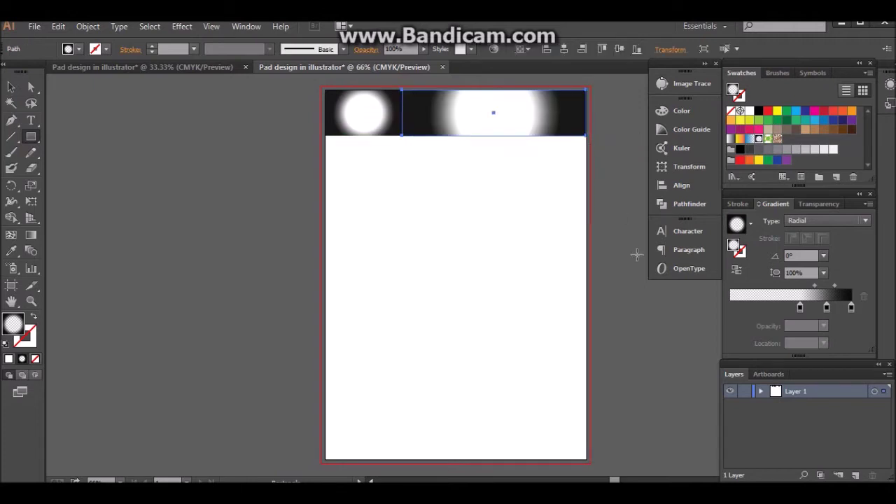
click(757, 112)
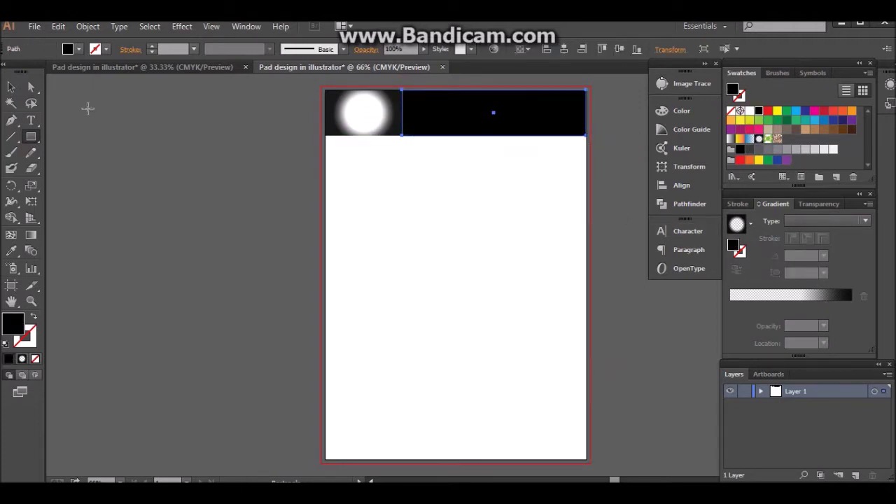
click(11, 87)
click(126, 178)
click(441, 133)
click(231, 144)
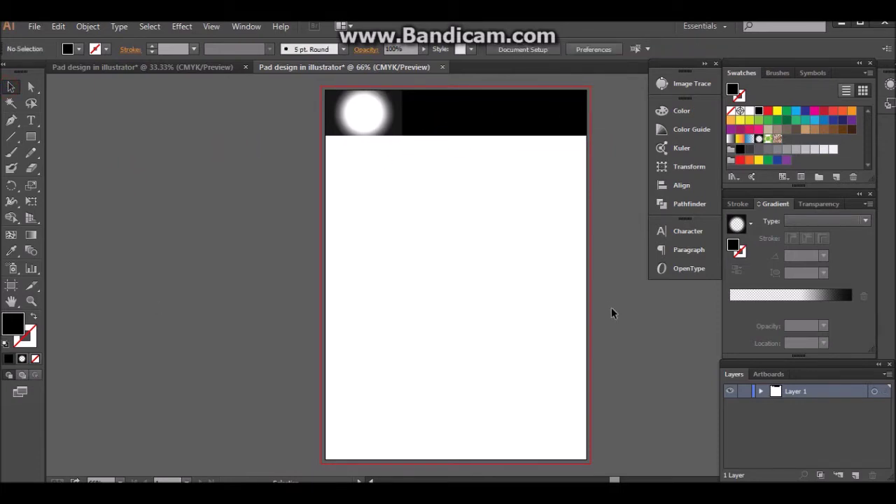
click(535, 130)
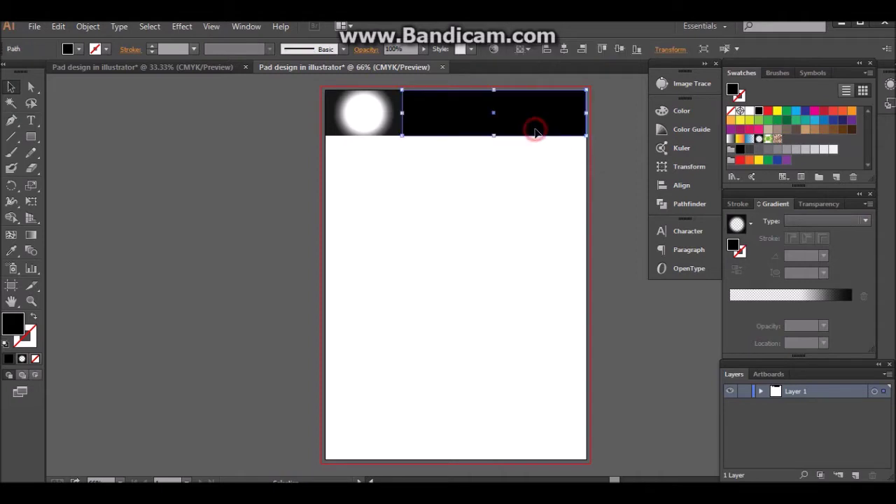
- Change the header band's fill from black to very dark grey #1e1e1e
click(750, 149)
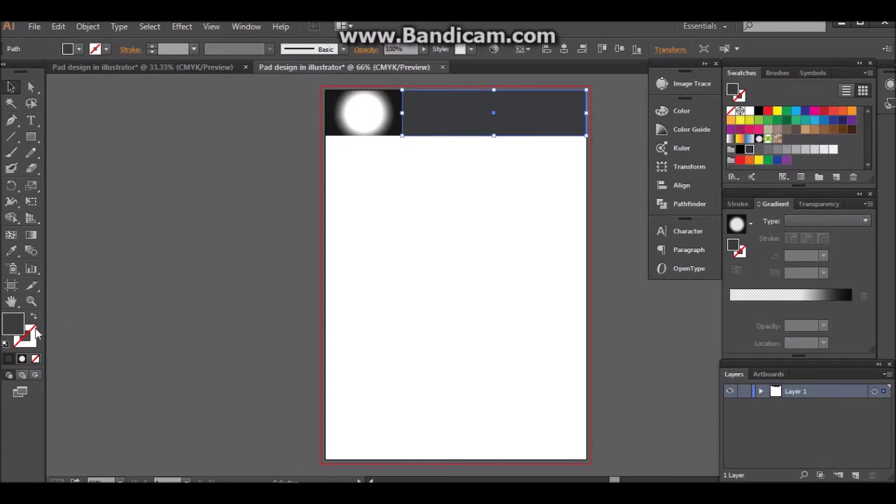
double_click(9, 333)
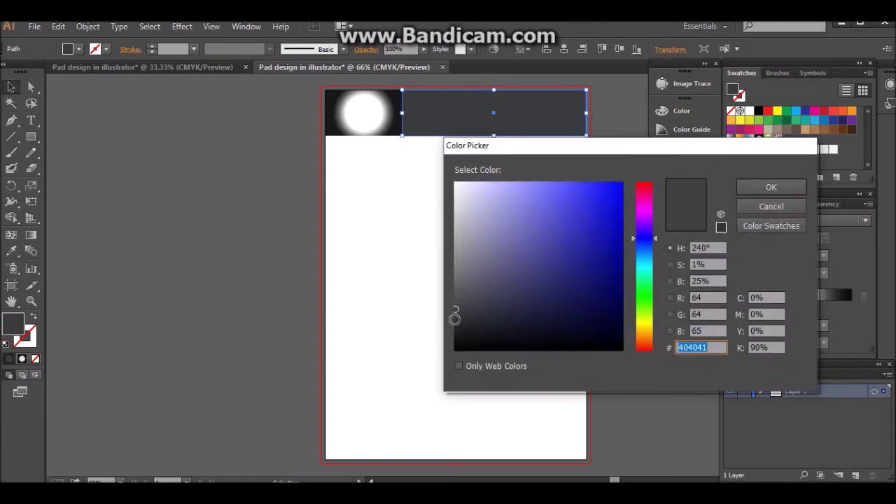
click(454, 320)
text(333333)
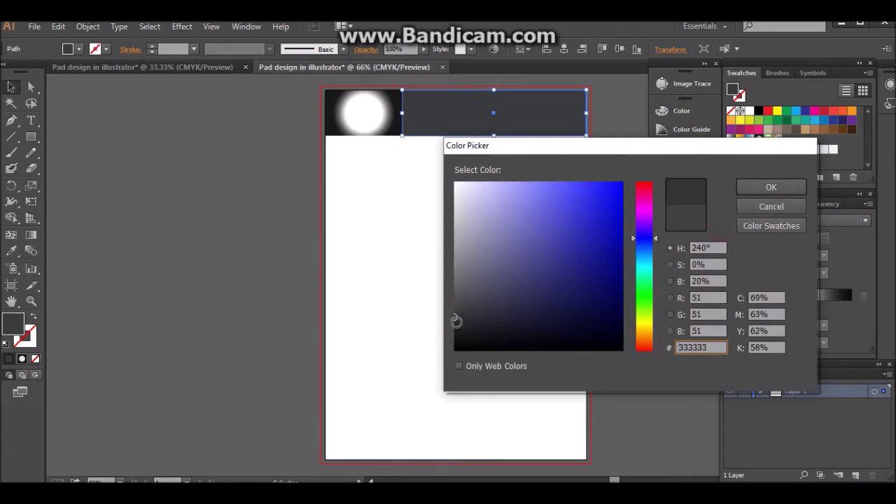
click(455, 330)
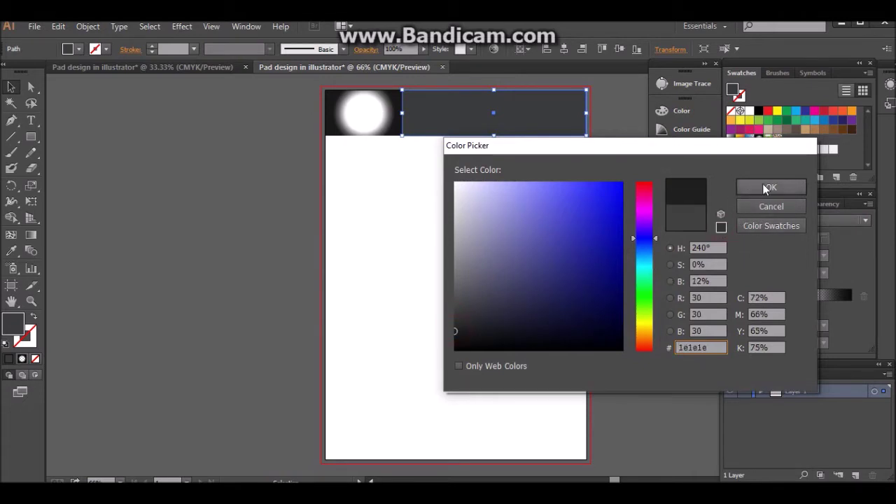
click(765, 187)
click(615, 318)
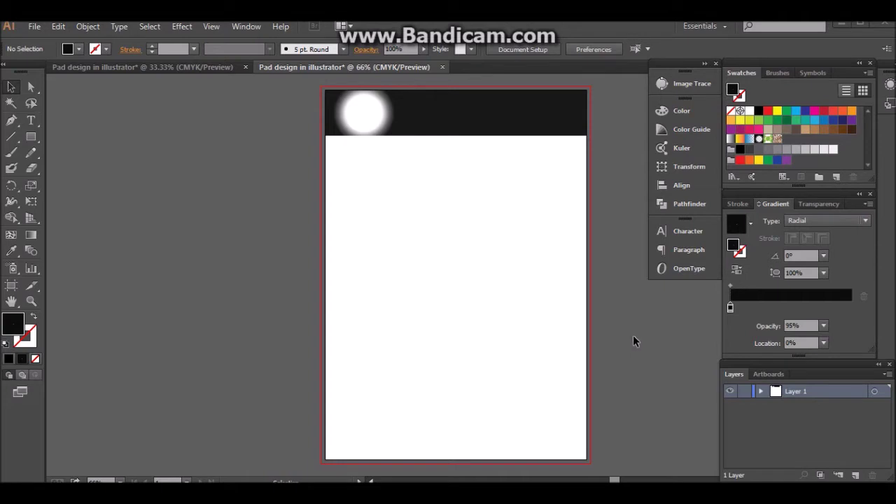
- Move the M/S. J.S. ENTERPRISE logo and name group from the logo document onto the header band
click(129, 64)
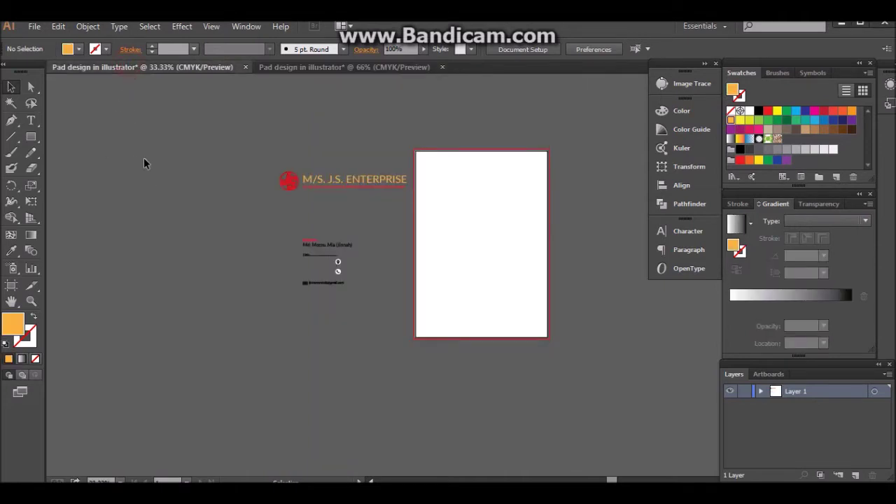
drag(350, 189, 353, 67)
drag(419, 116, 480, 116)
key(Right)
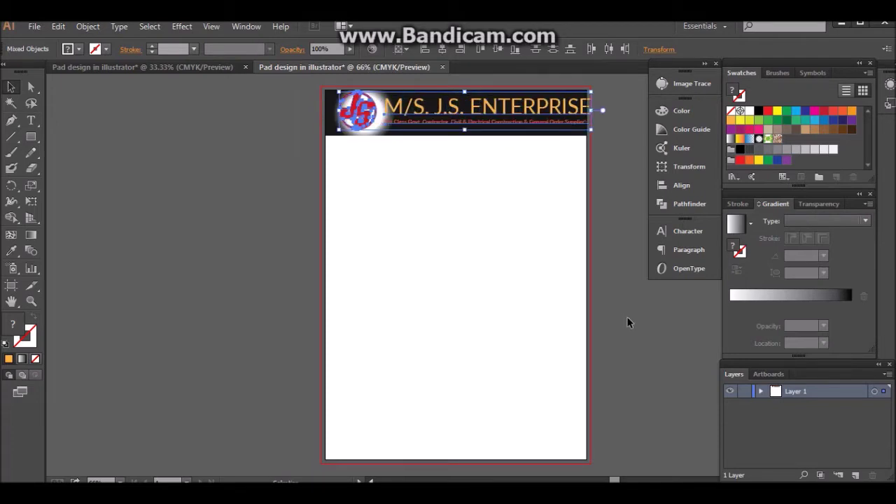
key(Right)
key(Right)
key(Right)
key(Right)
key(Right)
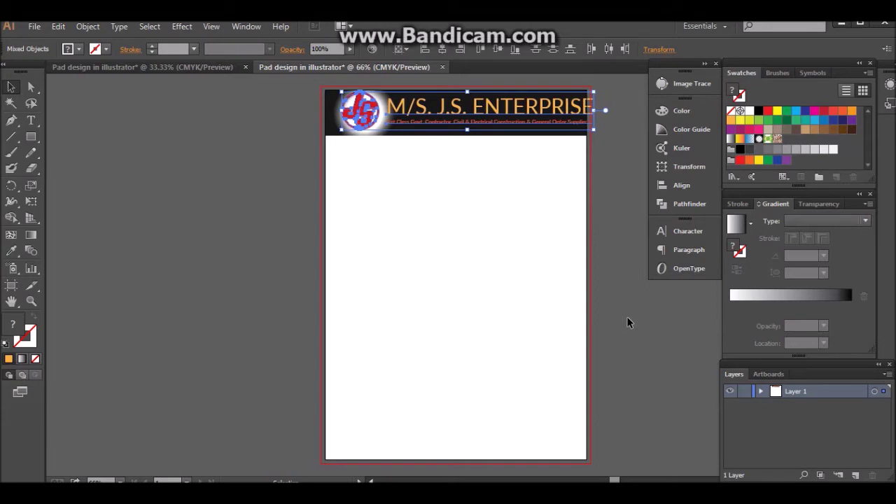
key(Right)
key(Down)
key(Right)
key(Down)
key(Down)
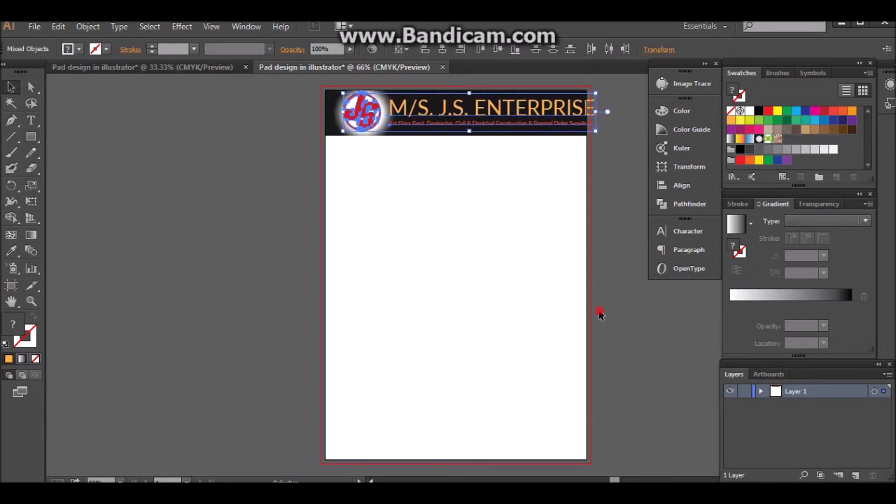
click(593, 301)
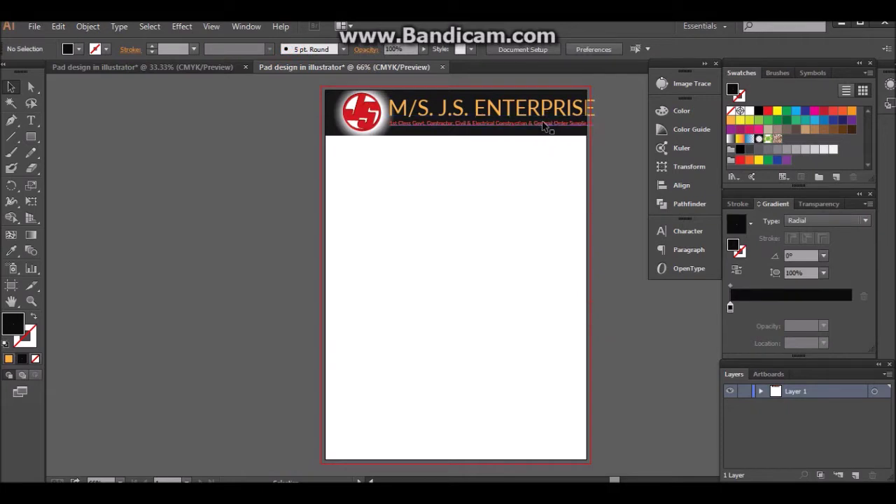
- Lock the whole header group in place
drag(553, 155, 371, 136)
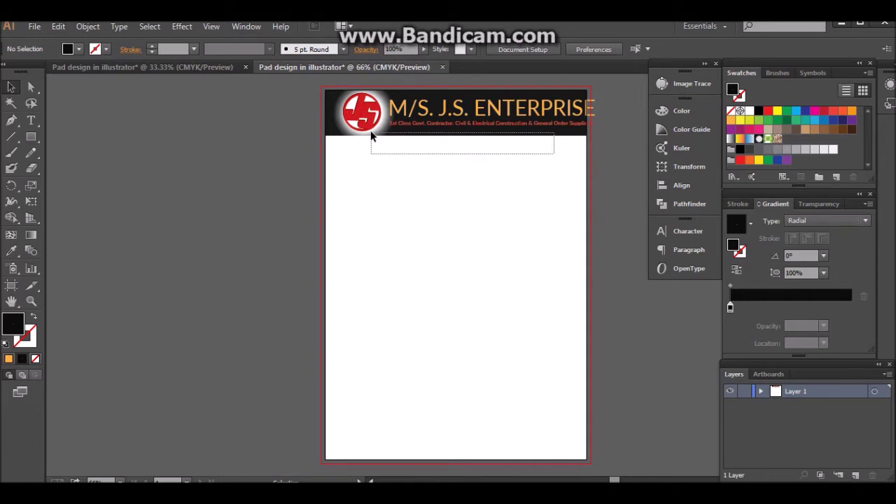
drag(371, 136, 370, 131)
click(88, 26)
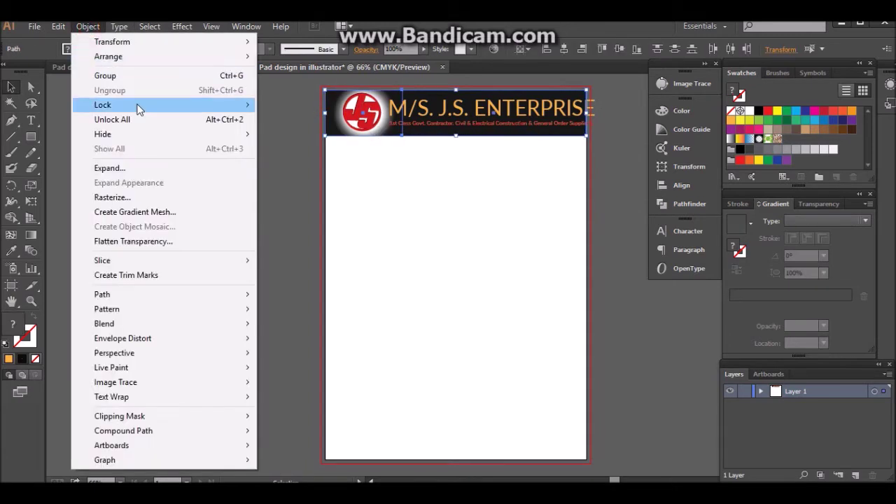
click(291, 102)
click(269, 166)
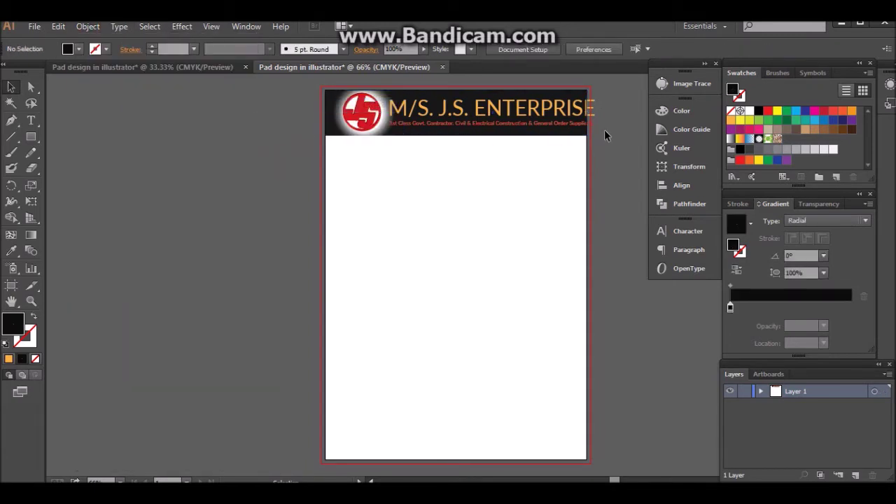
- Narrow the M/S. J.S. ENTERPRISE title to fit the page and nudge it slightly down
click(592, 107)
drag(596, 113, 580, 111)
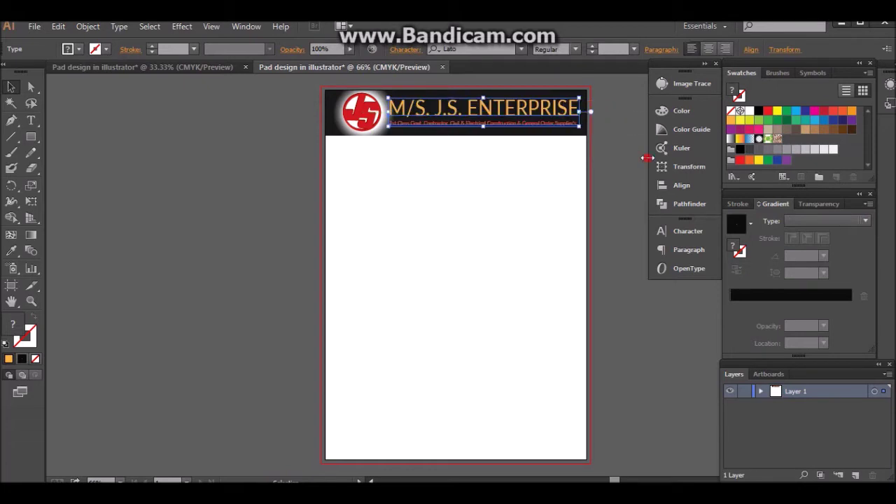
click(636, 195)
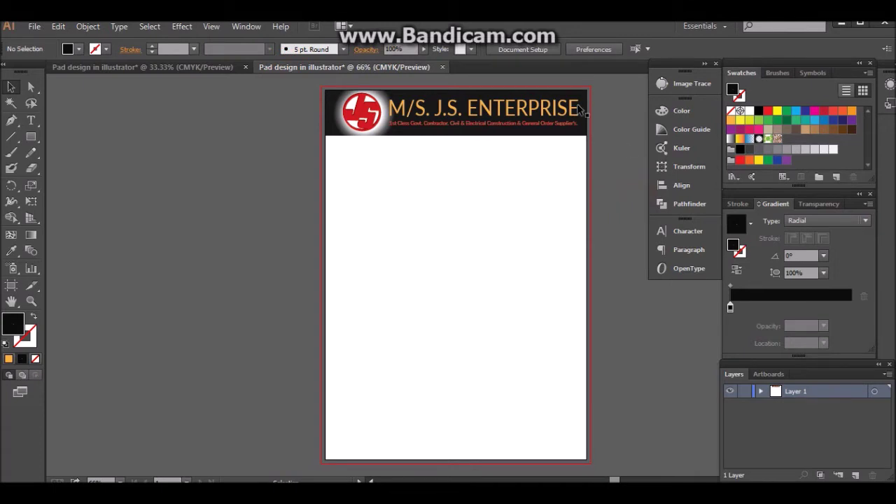
click(568, 125)
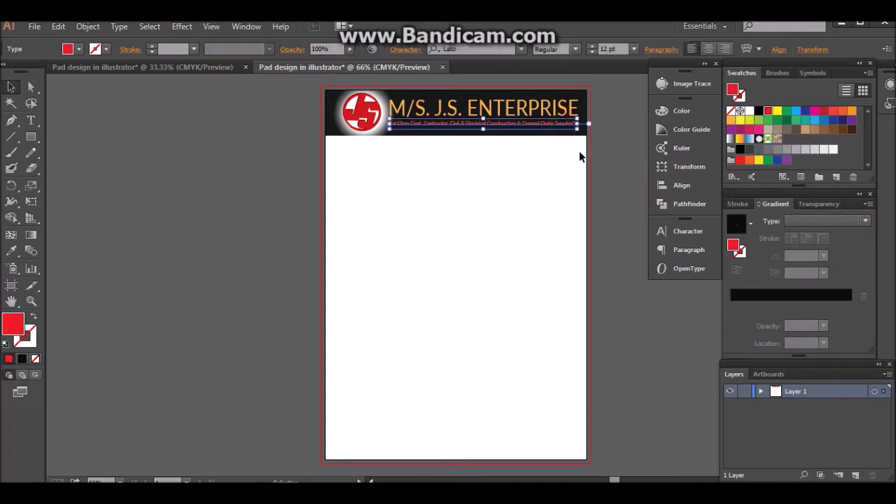
click(623, 168)
click(572, 105)
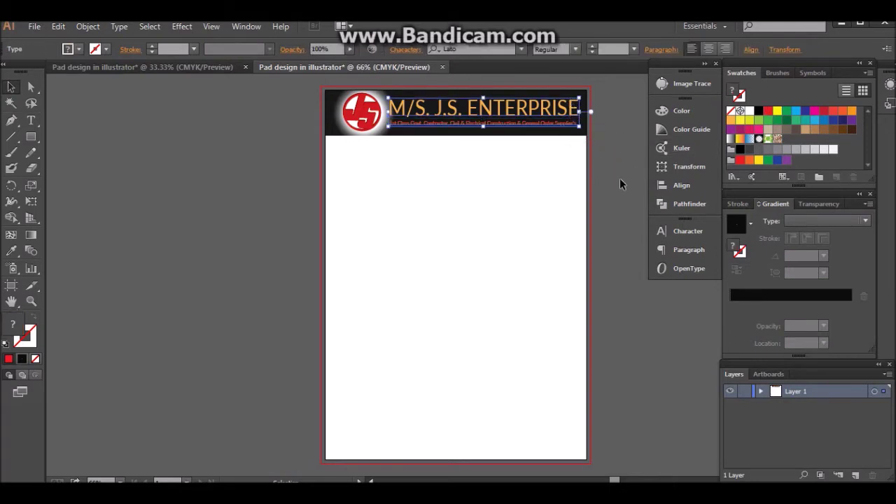
key(Down)
key(Down)
click(612, 223)
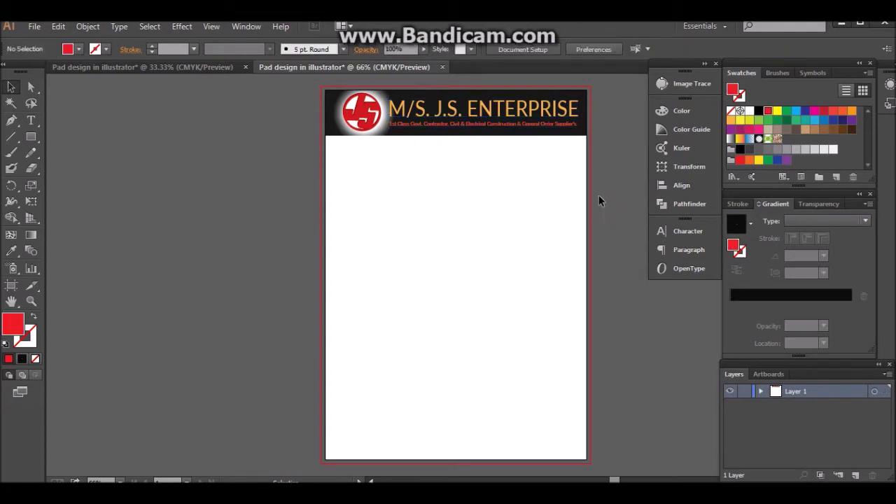
click(375, 120)
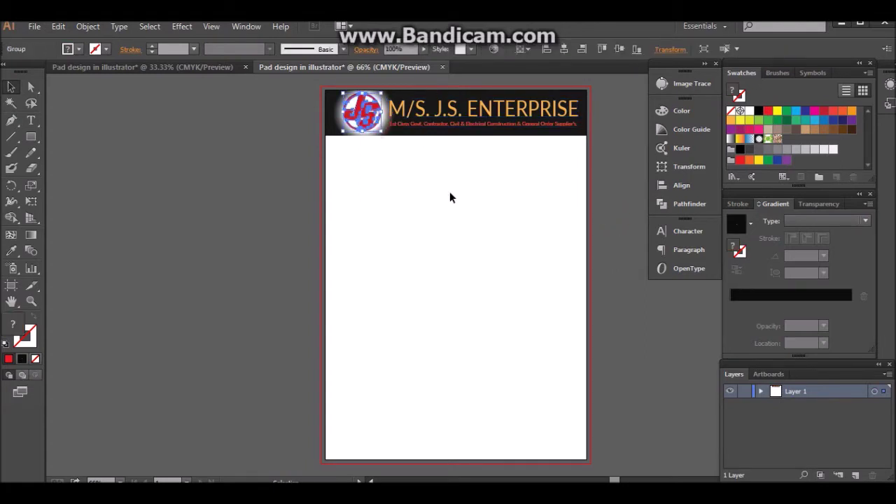
click(639, 297)
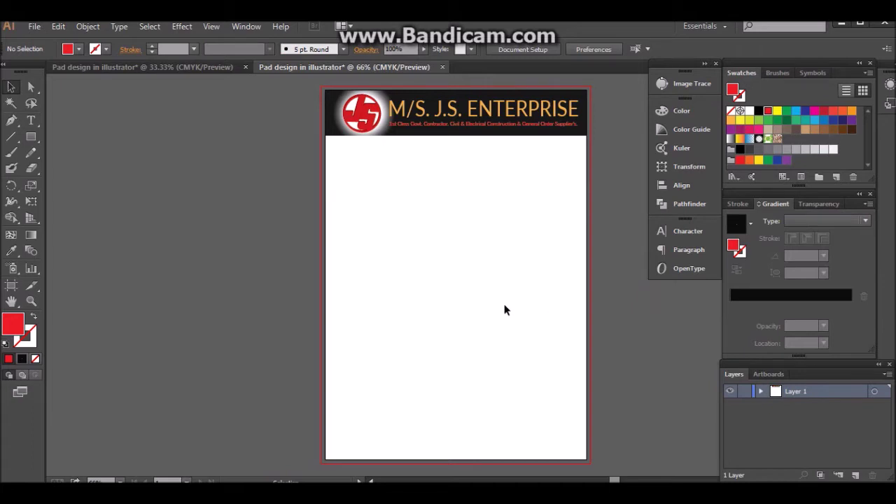
- Draw a thin full-width strip under the header, filled with the white-to-black radial gradient
drag(31, 137, 77, 135)
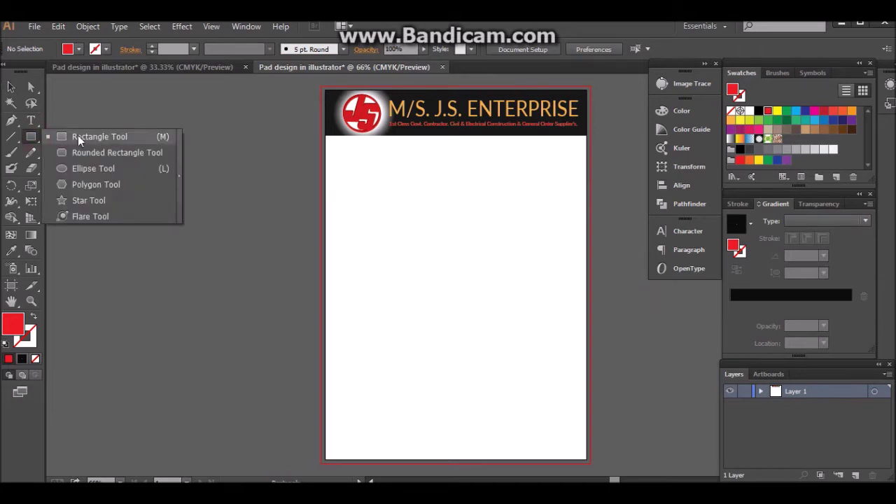
drag(325, 137, 587, 140)
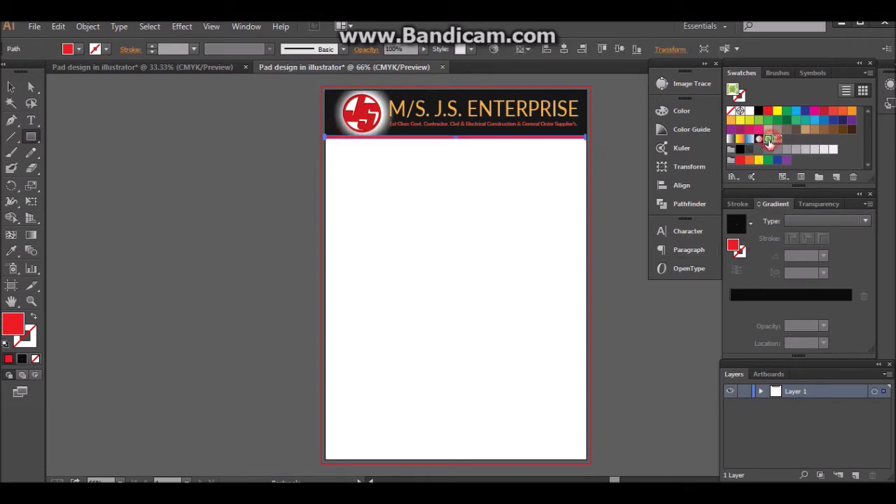
click(768, 138)
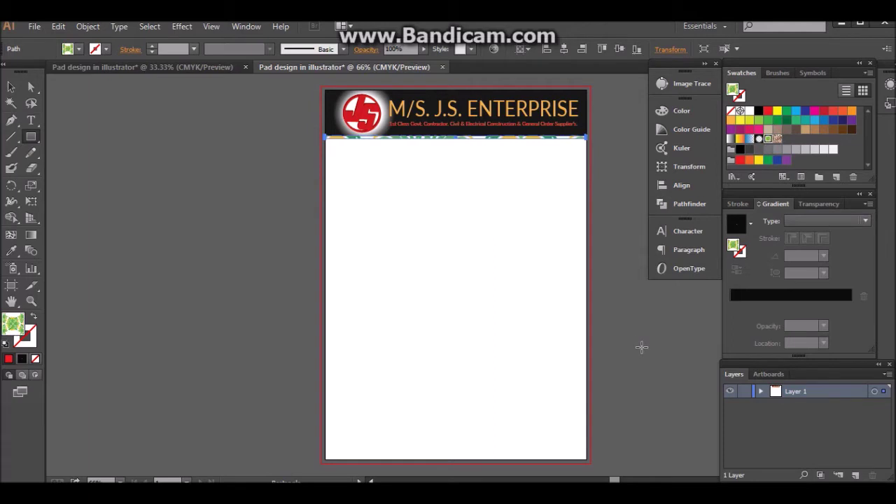
click(777, 138)
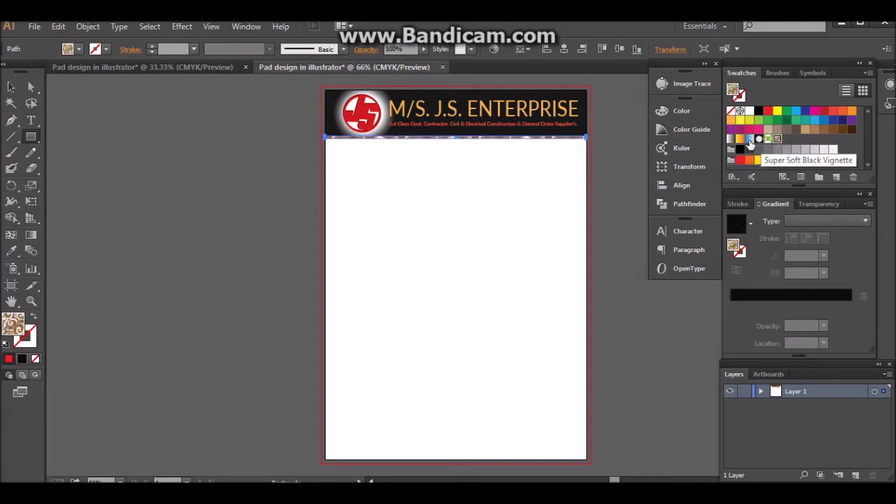
click(749, 140)
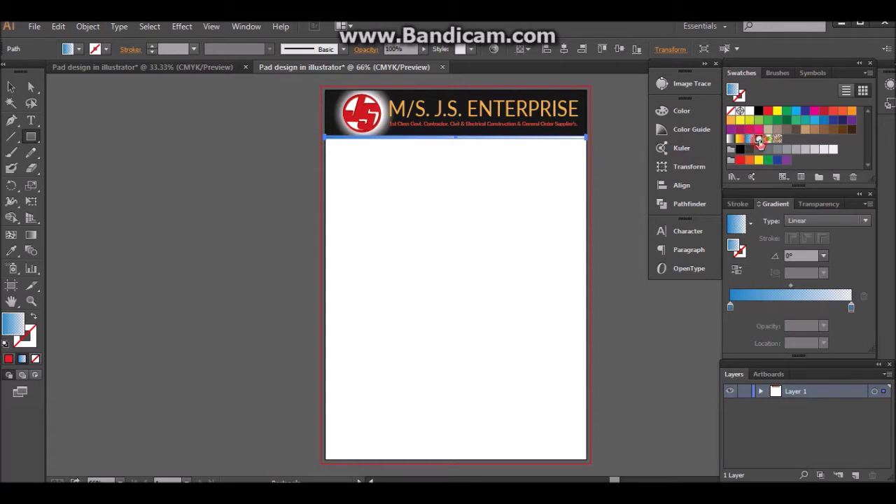
click(758, 138)
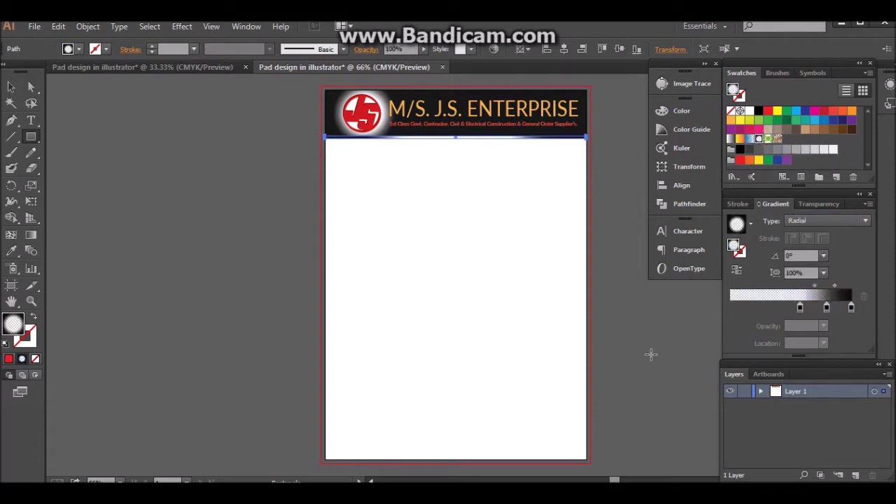
key(ctrl+shift+a)
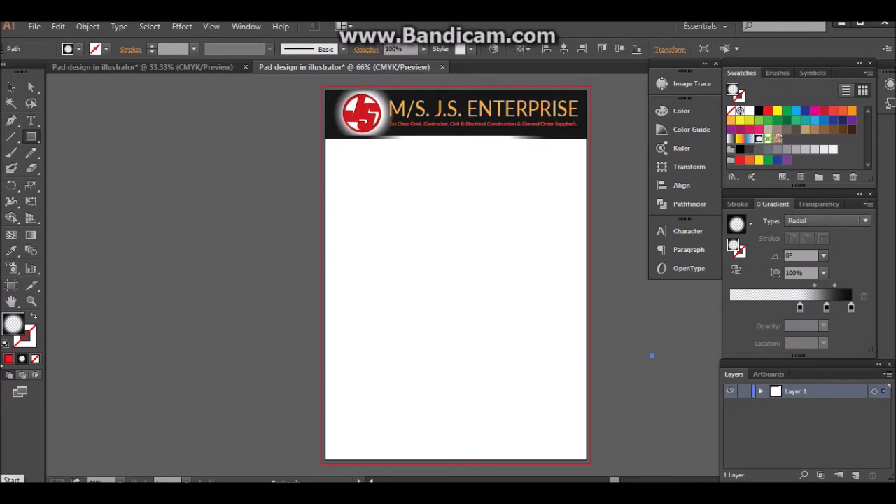
click(31, 137)
click(11, 88)
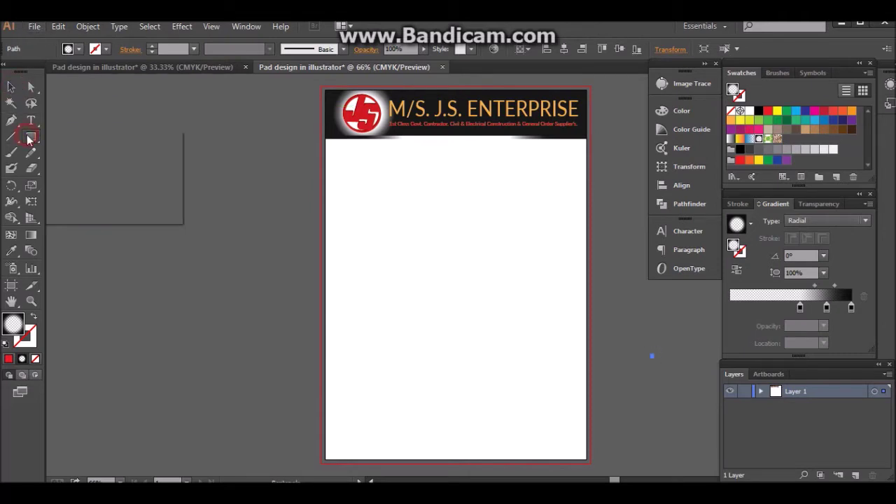
drag(31, 136, 74, 134)
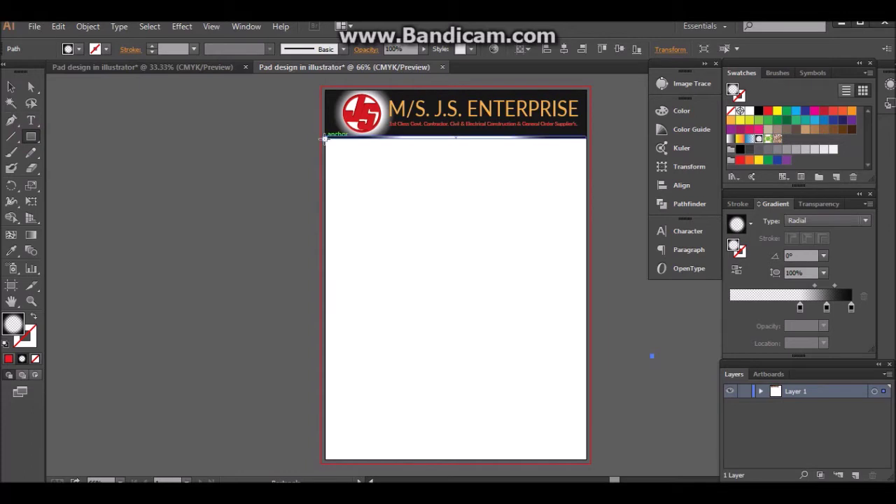
- Draw a full-width band beneath the header filled with the yellow-orange-red linear gradient
drag(326, 140, 587, 186)
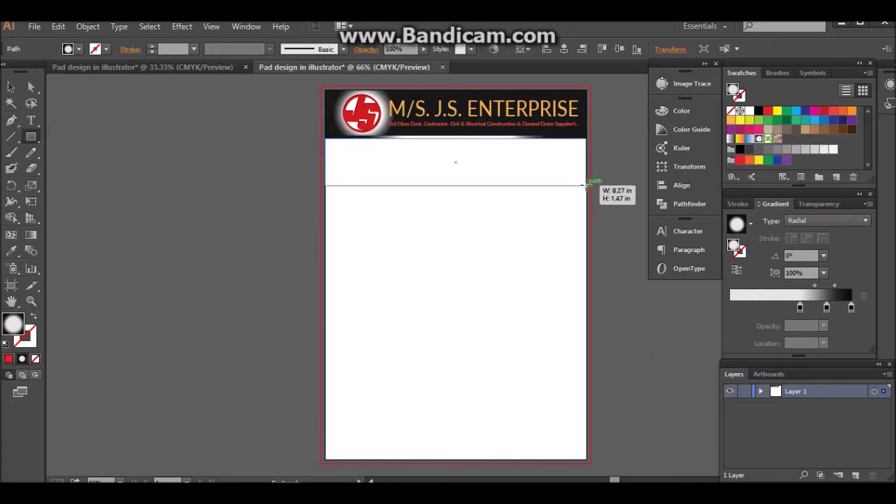
drag(586, 186, 587, 186)
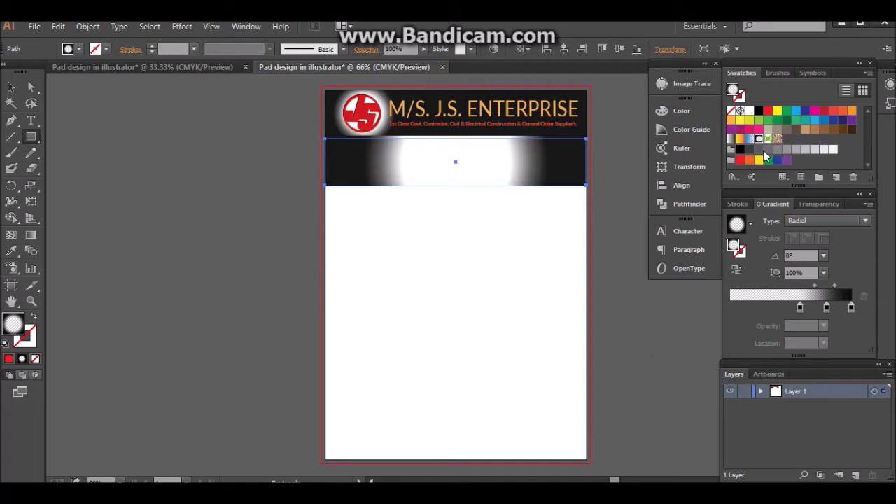
click(786, 297)
click(740, 139)
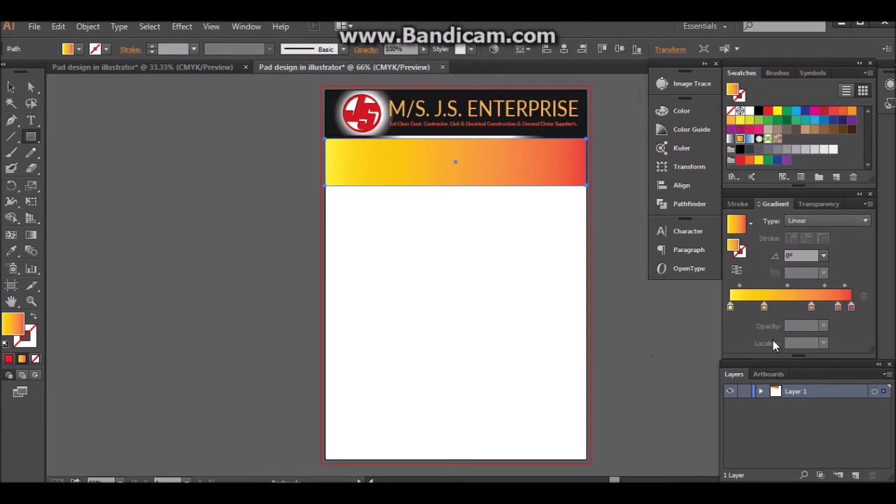
- Remove the gradient's middle stops and set the red end stop to 29% black
drag(811, 306, 812, 340)
click(763, 308)
drag(763, 307, 762, 329)
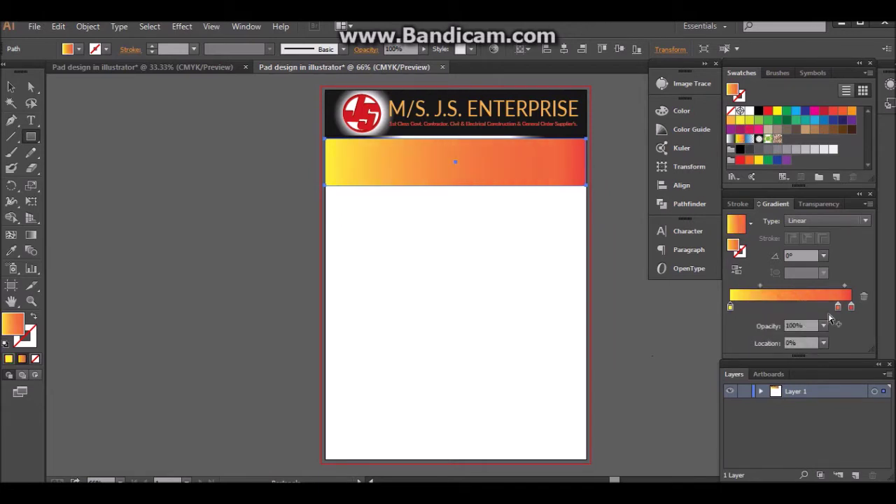
drag(838, 306, 836, 329)
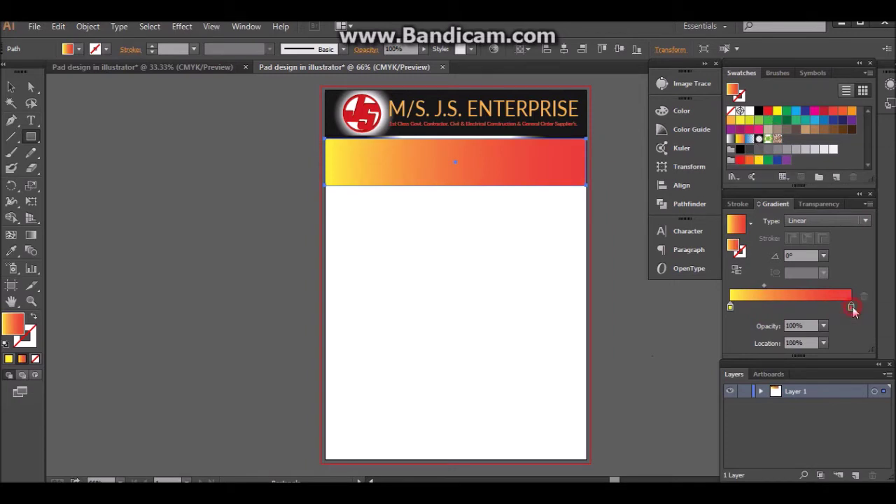
double_click(851, 307)
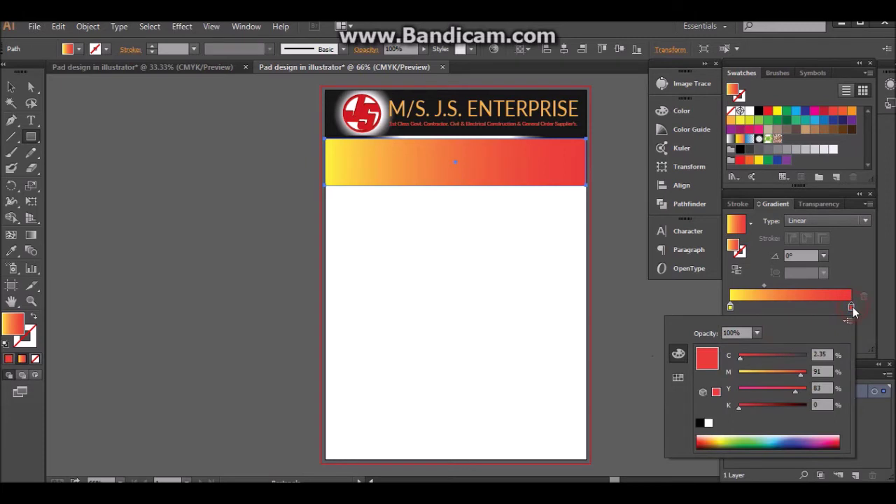
click(773, 405)
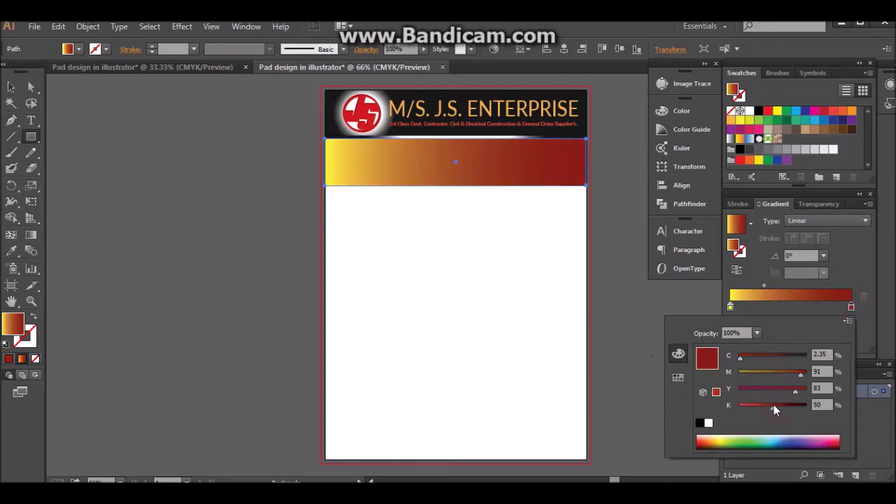
click(759, 405)
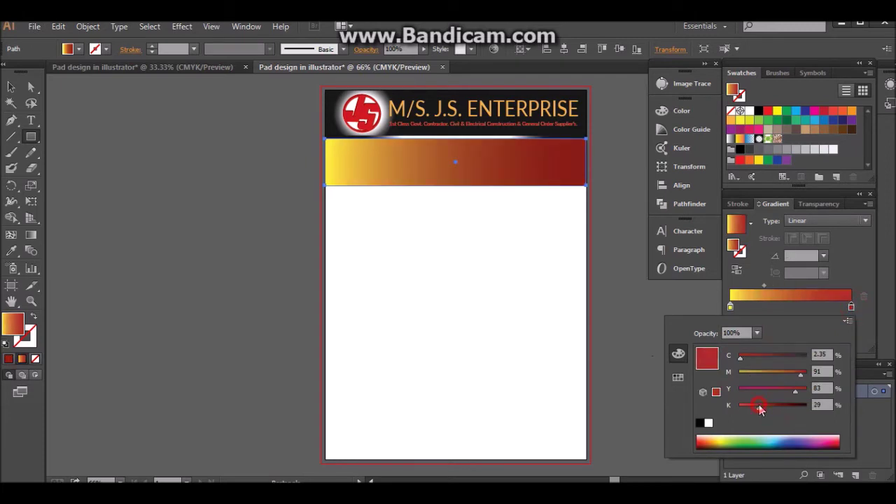
click(632, 384)
click(665, 397)
click(489, 275)
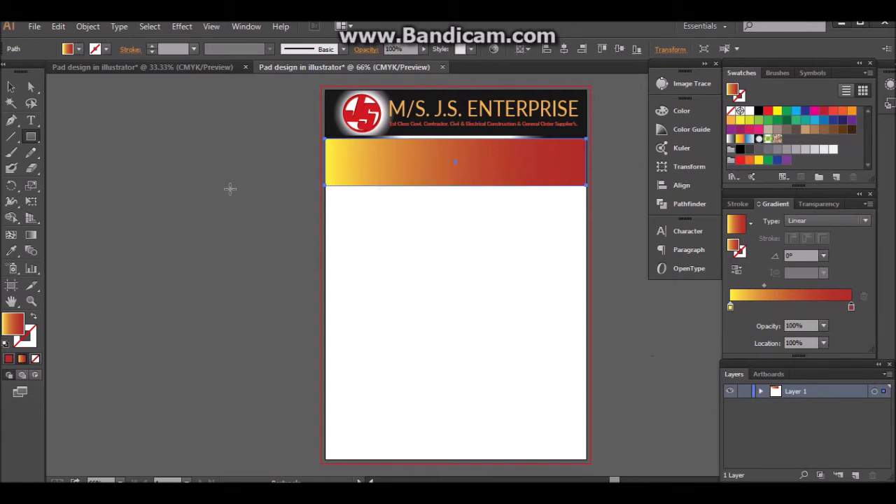
click(11, 86)
click(72, 136)
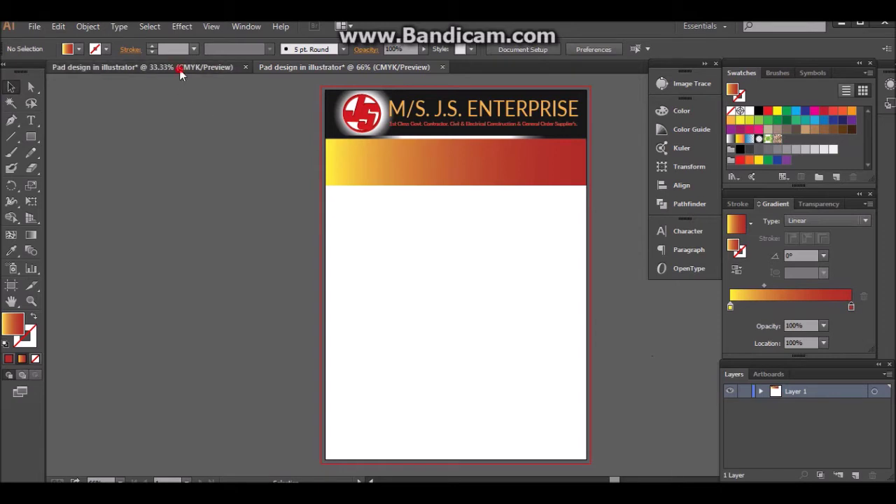
- Bring the Proprietor label and the proprietor's name into the left of the gradient band
click(180, 66)
click(219, 240)
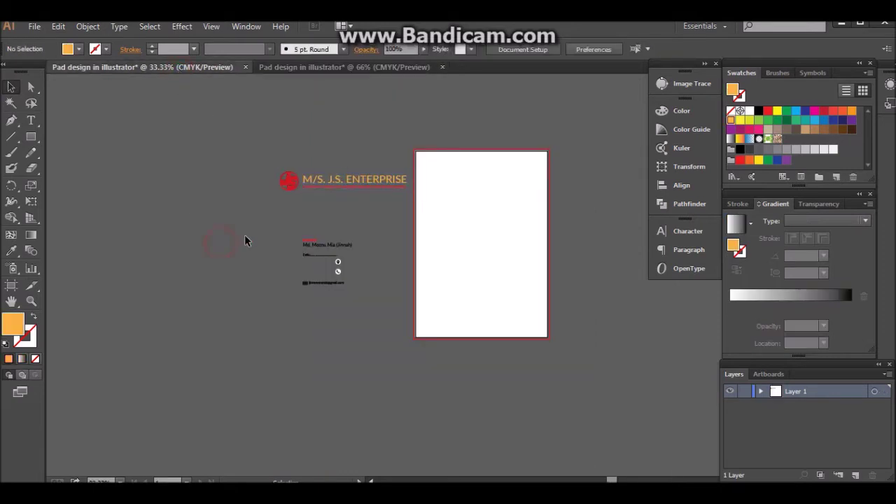
click(349, 246)
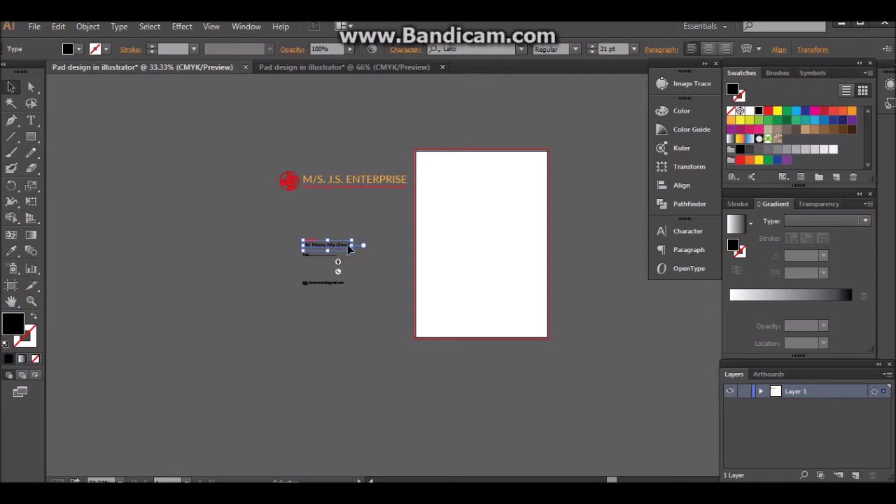
click(749, 110)
click(324, 324)
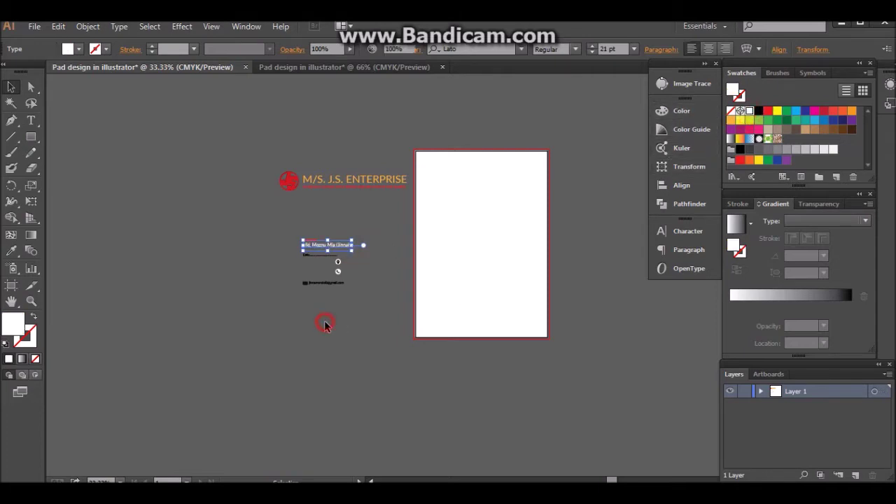
click(346, 246)
mouse_move(332, 247)
mouse_down()
mouse_move(369, 69)
mouse_move(396, 201)
mouse_up()
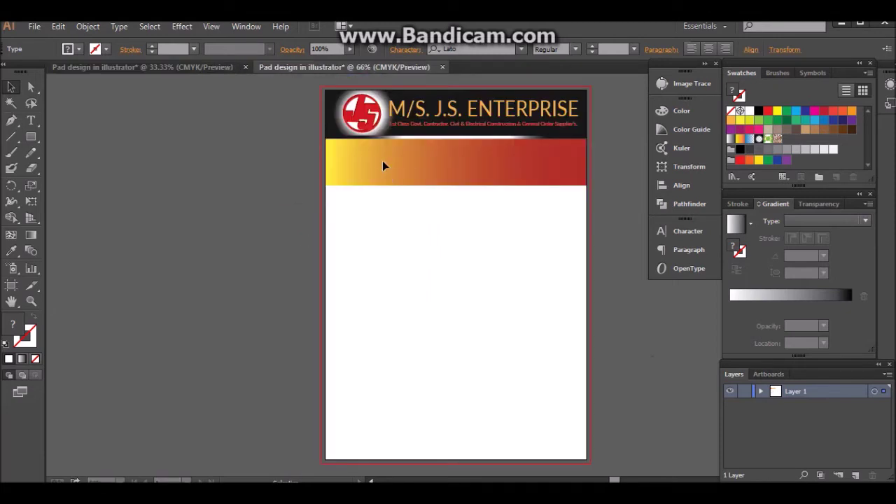
drag(383, 163, 409, 181)
key(Left)
key(Left)
key(Left)
key(Left)
key(Left)
key(Up)
key(Up)
key(Up)
key(Up)
key(Up)
click(439, 237)
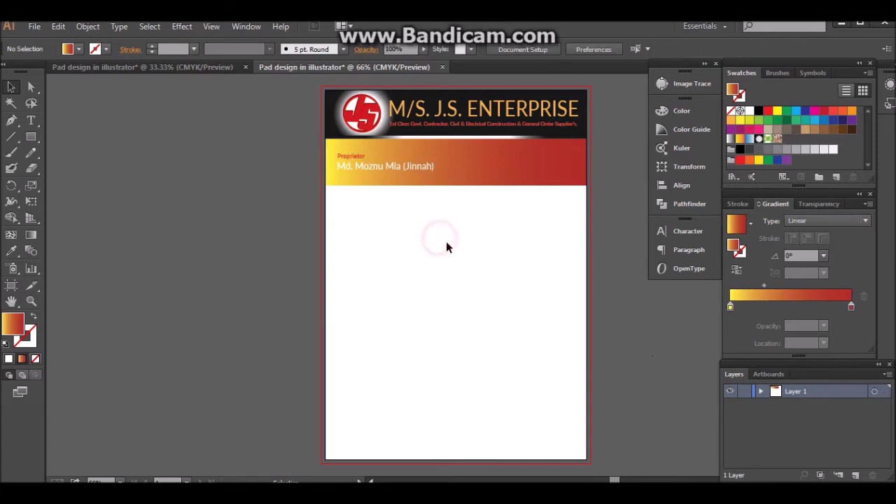
- Make the proprietor's name line black
click(413, 166)
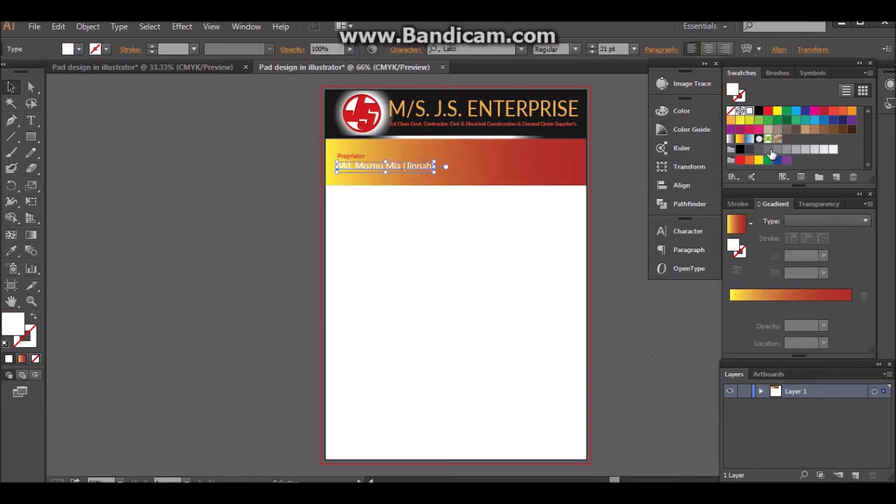
click(758, 110)
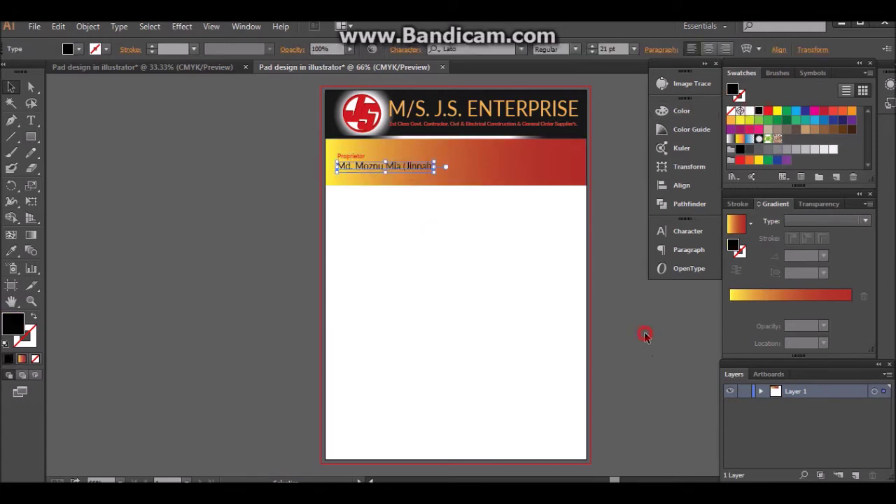
click(645, 337)
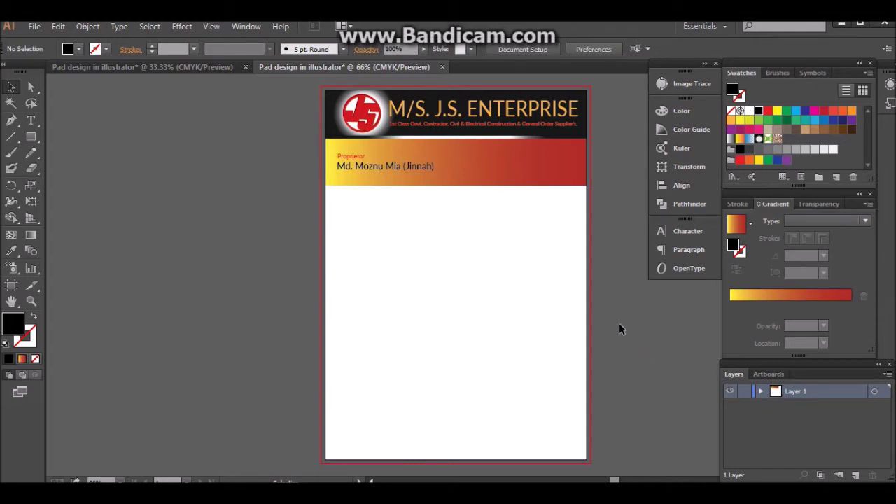
click(417, 166)
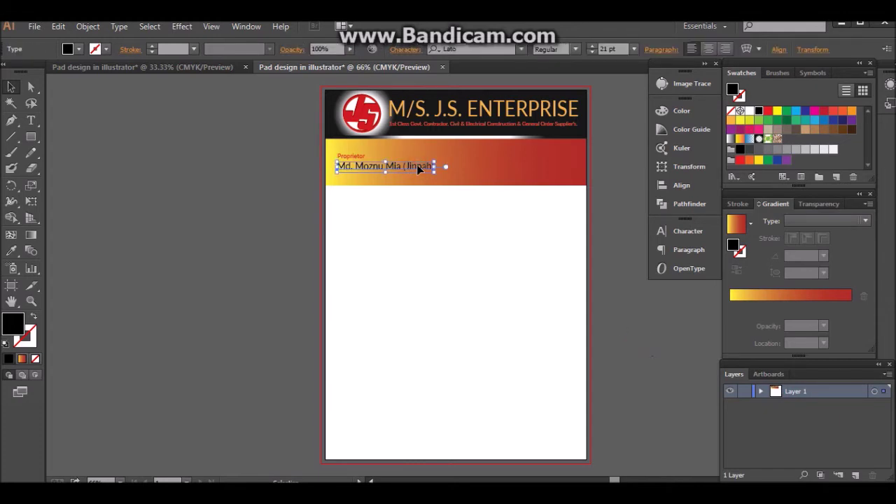
- Drag the location and phone circle icons from the 33.33% document into the band beside the name
click(143, 128)
click(152, 66)
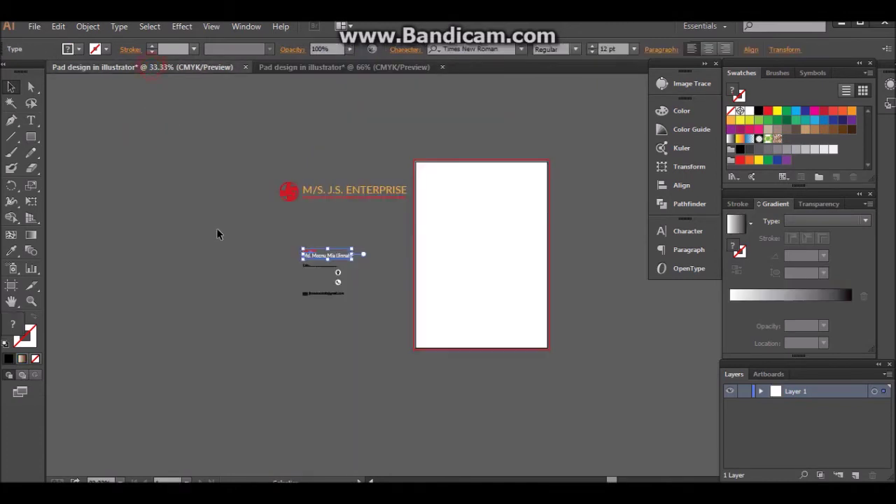
click(259, 270)
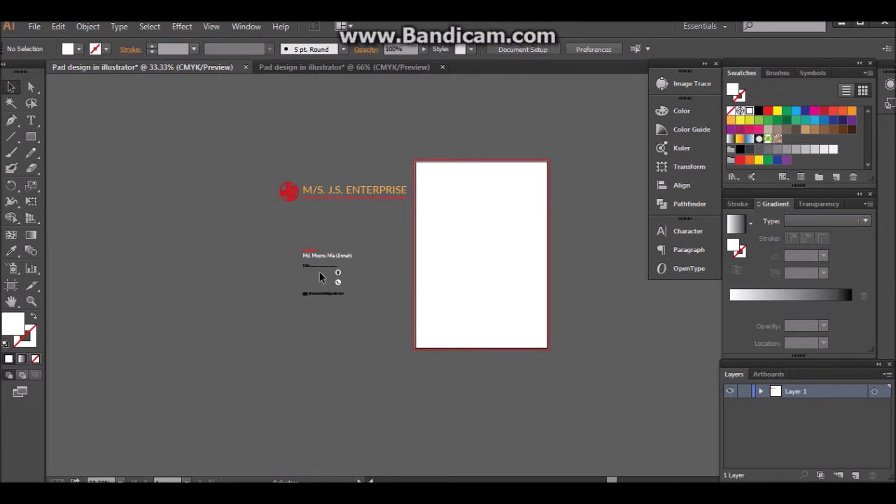
mouse_move(345, 287)
mouse_down()
mouse_move(330, 271)
mouse_move(450, 161)
mouse_up()
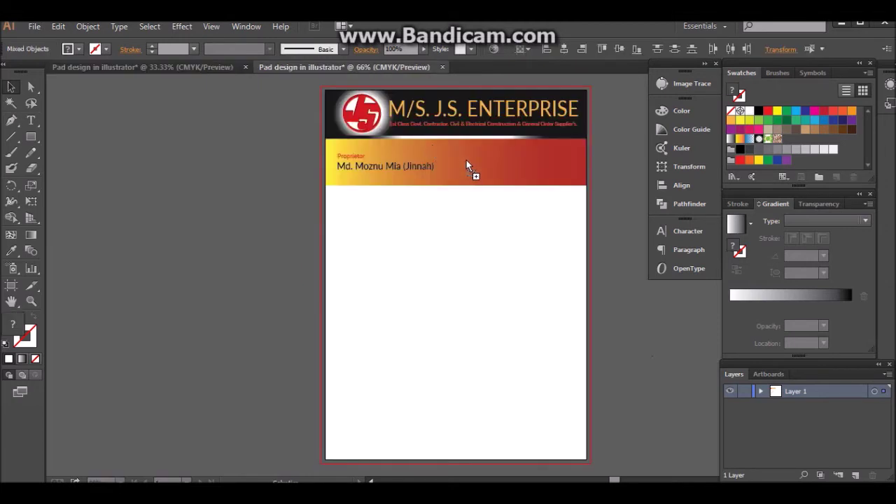
drag(455, 163, 455, 164)
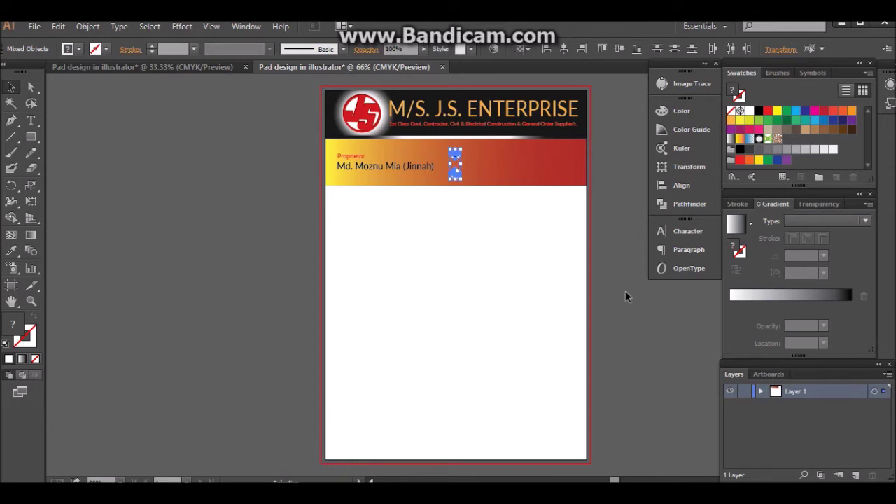
click(633, 318)
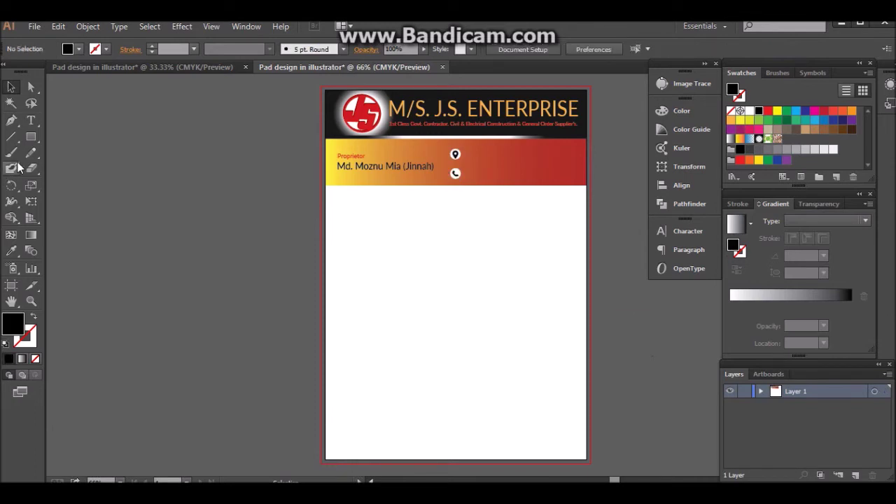
- Type 'Your Location' at 14 pt font size on the pasteboard
click(31, 120)
click(171, 215)
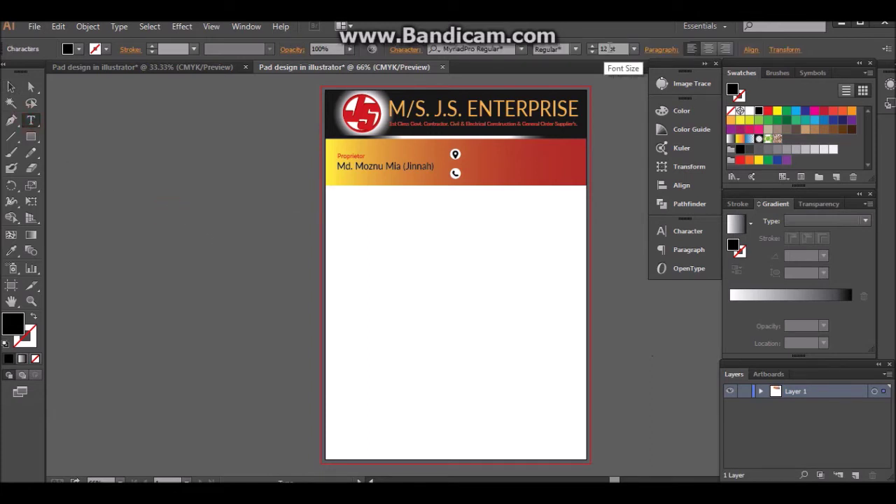
click(606, 48)
text(14)
key(Return)
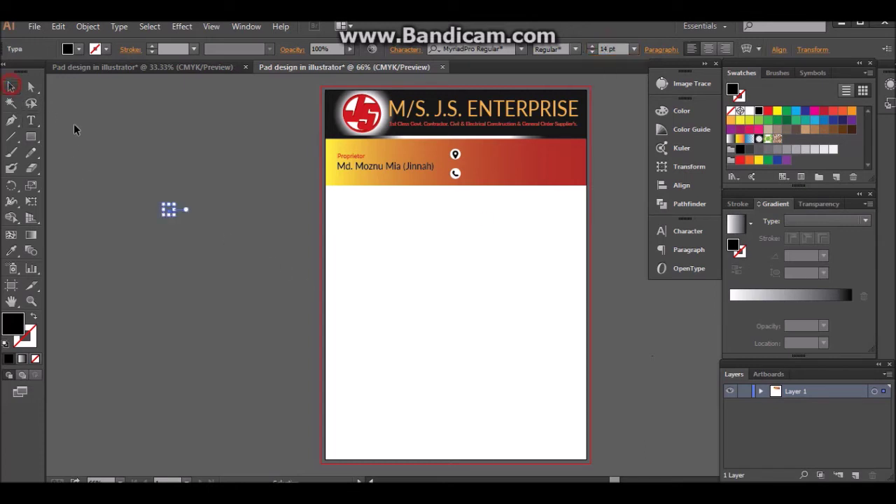
ctrl+click(147, 174)
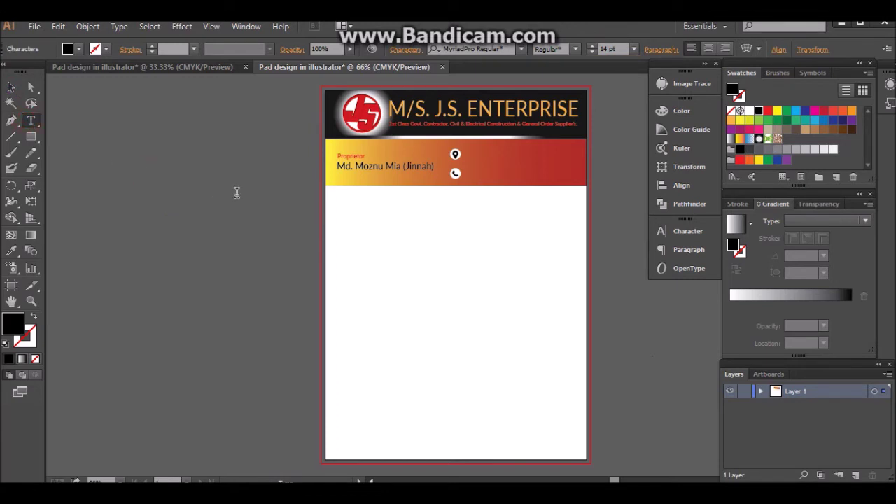
text(Your)
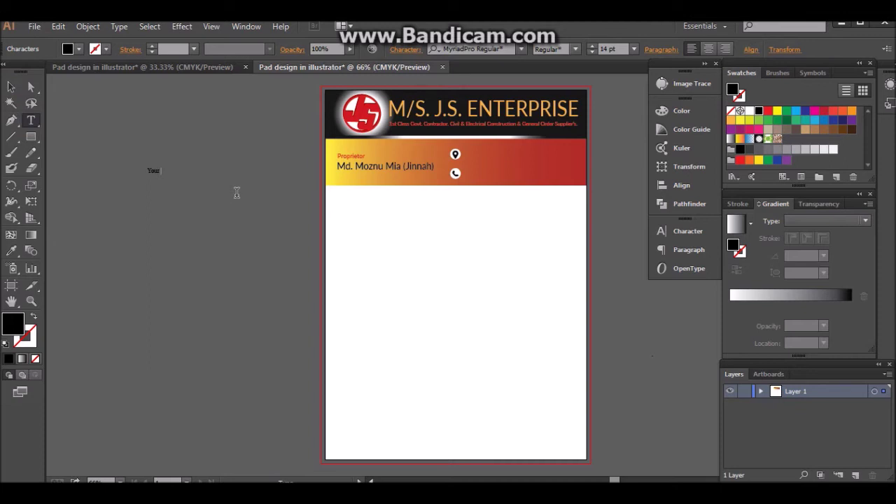
text( Le)
click(11, 86)
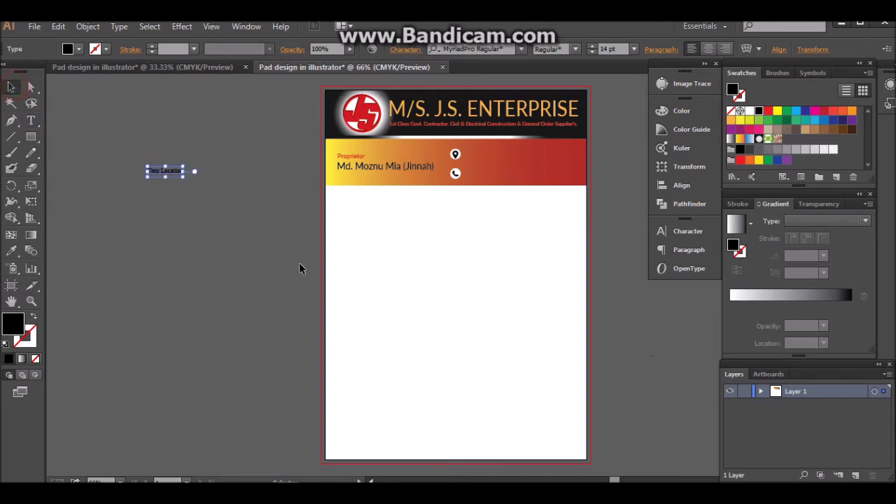
- Move 'Your Location' beside the location icon and make it white
drag(164, 172, 495, 153)
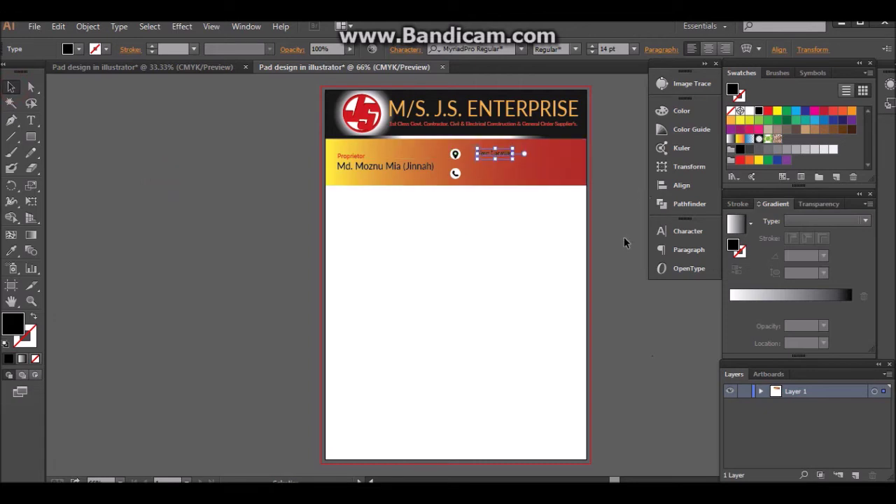
click(622, 273)
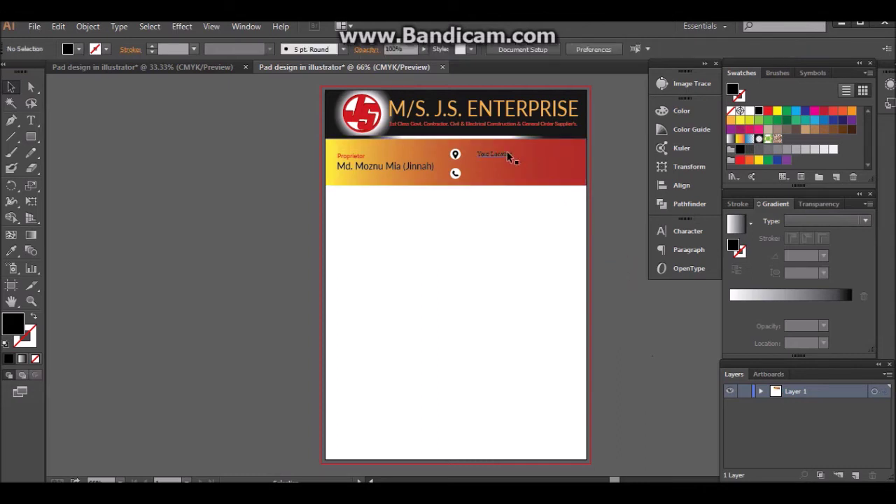
click(505, 154)
click(748, 110)
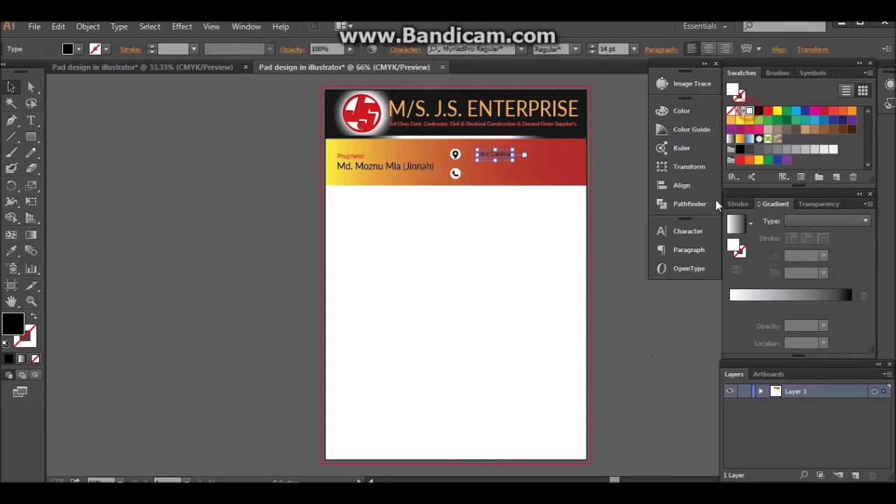
click(632, 325)
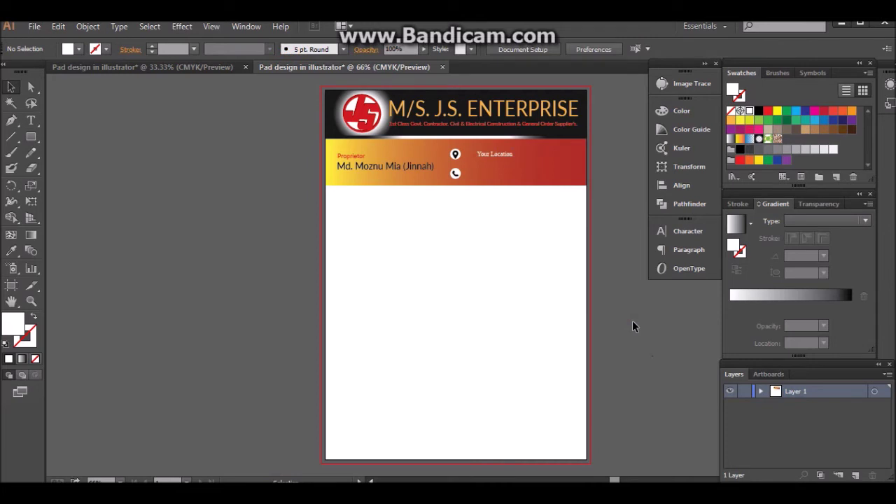
click(30, 120)
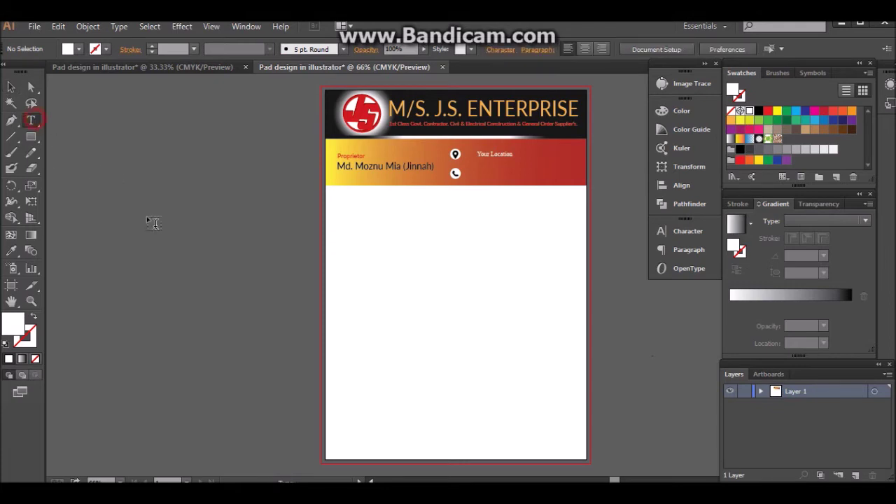
- Type the phone number and place it in white beside the phone icon
click(147, 215)
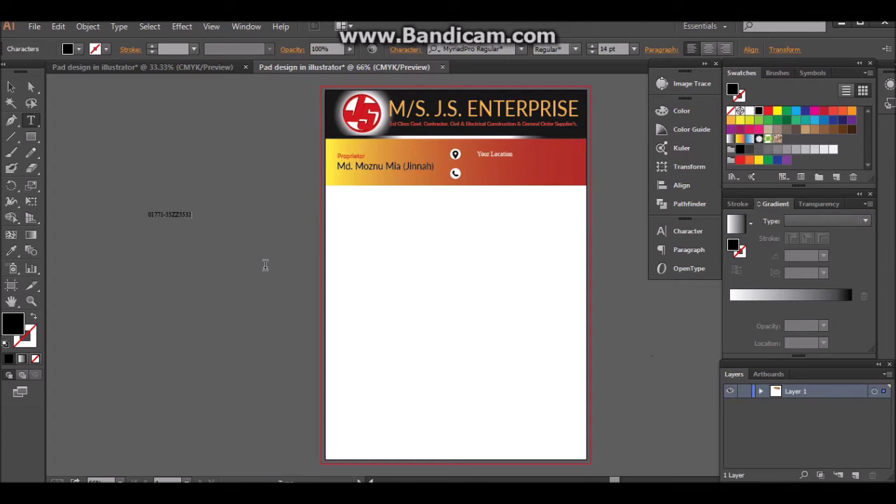
click(11, 87)
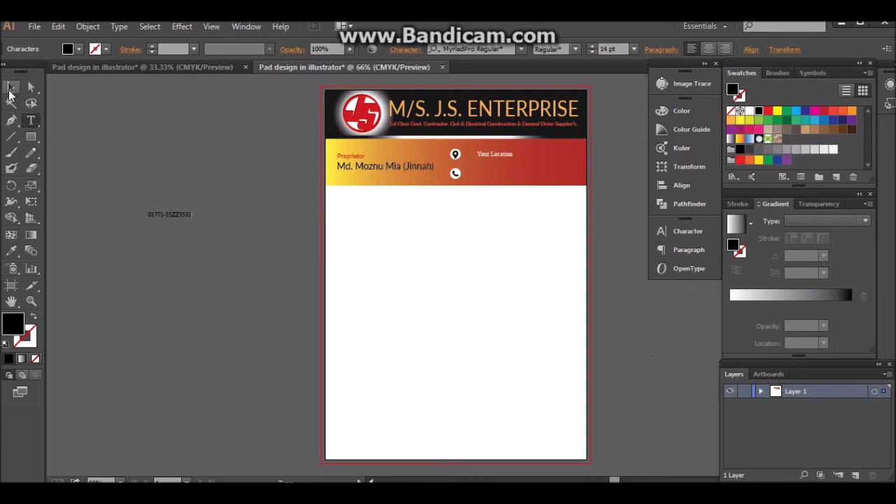
click(129, 265)
drag(167, 219, 493, 180)
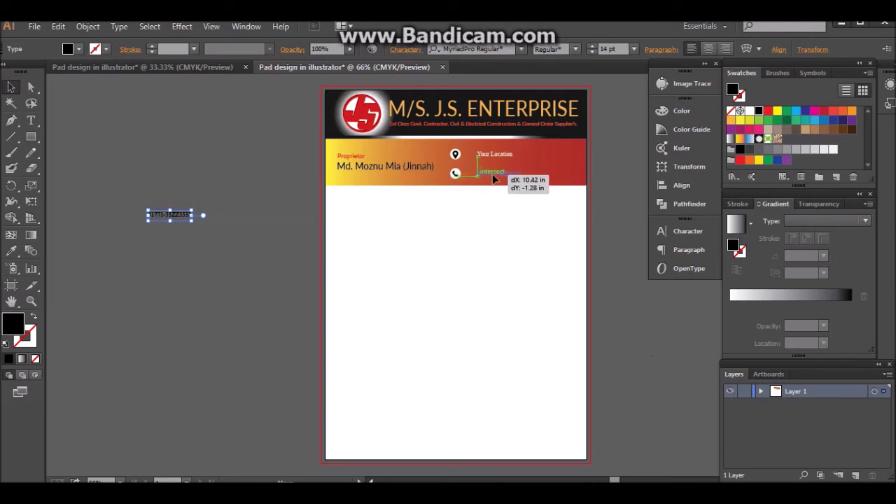
drag(494, 180, 494, 180)
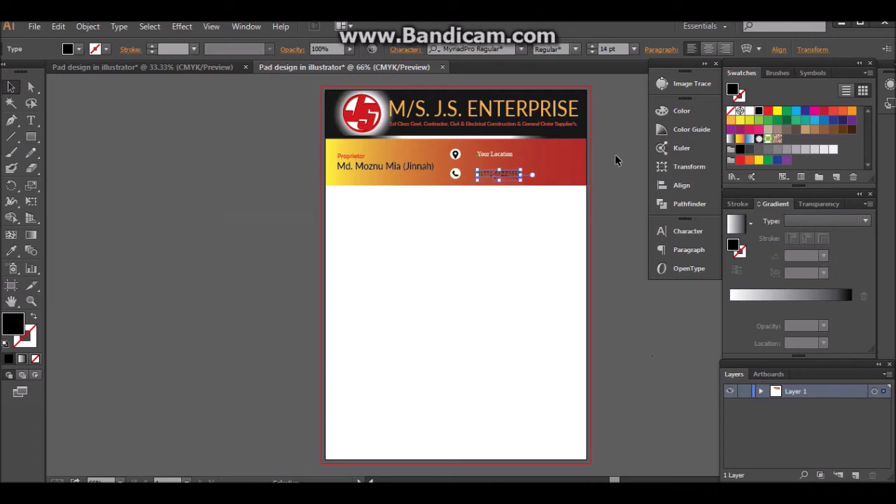
click(748, 111)
click(647, 336)
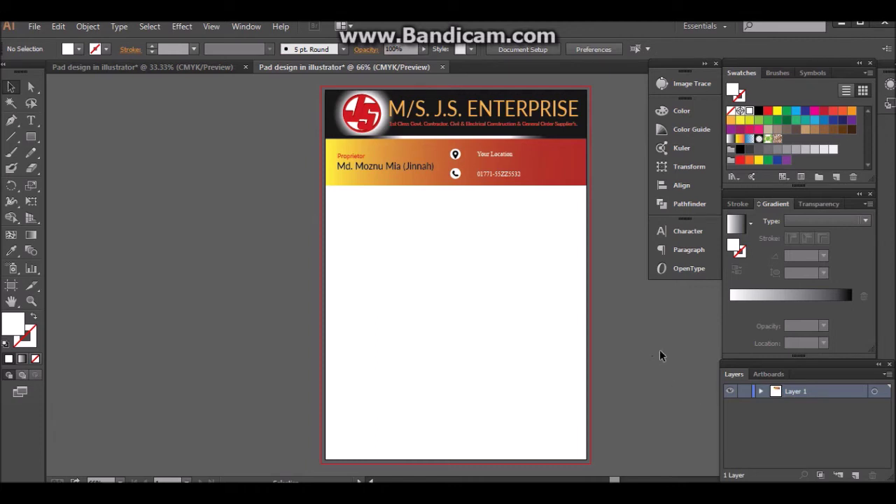
click(574, 175)
click(144, 183)
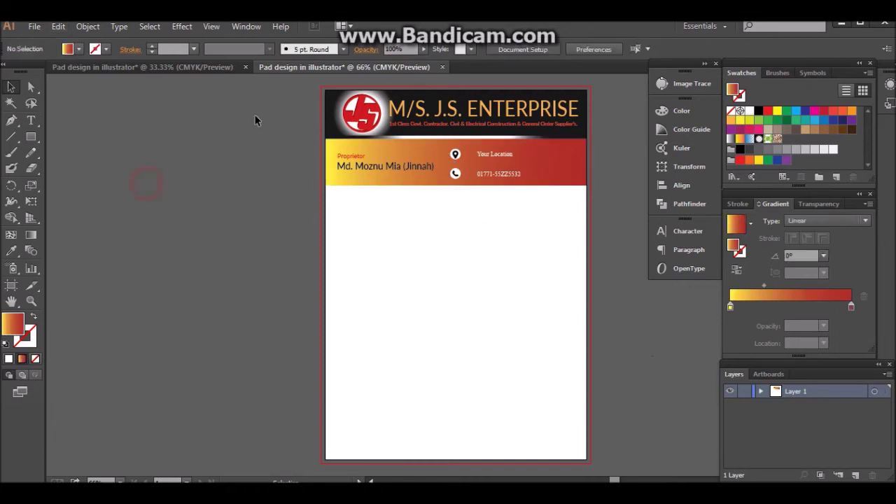
- Lock the gradient contact band with Object > Lock > Selection
drag(328, 184, 329, 157)
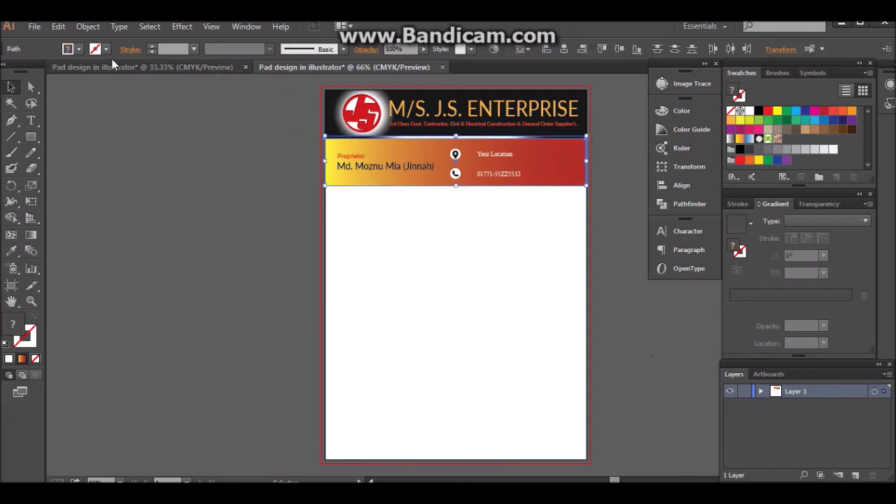
click(88, 26)
click(261, 103)
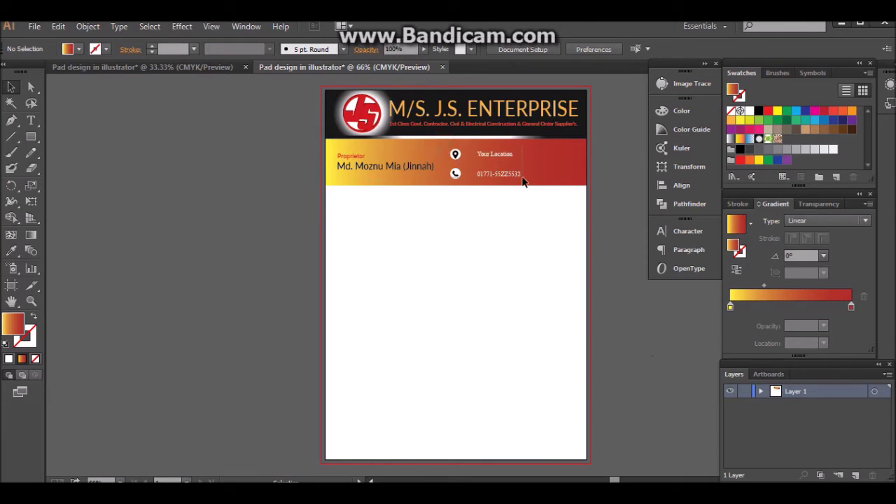
- Nudge the location and phone icons with their text slightly up and right
drag(439, 143, 527, 179)
key(Up)
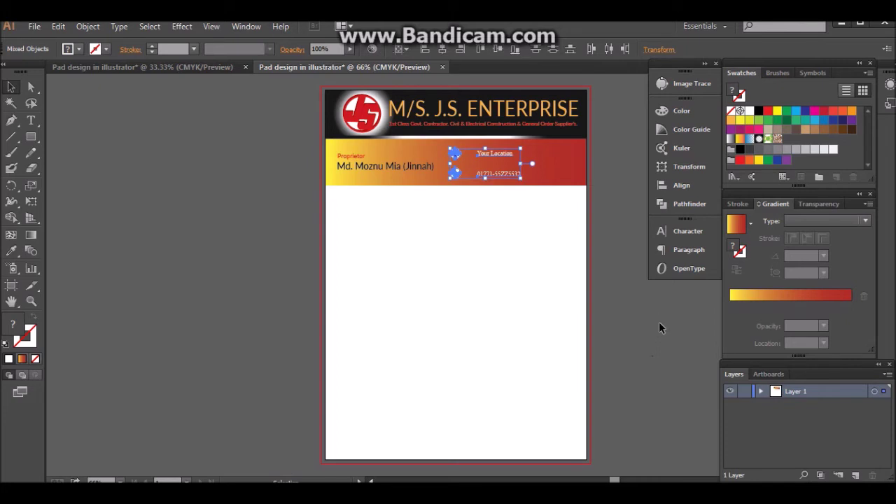
key(Right)
key(Right)
click(660, 326)
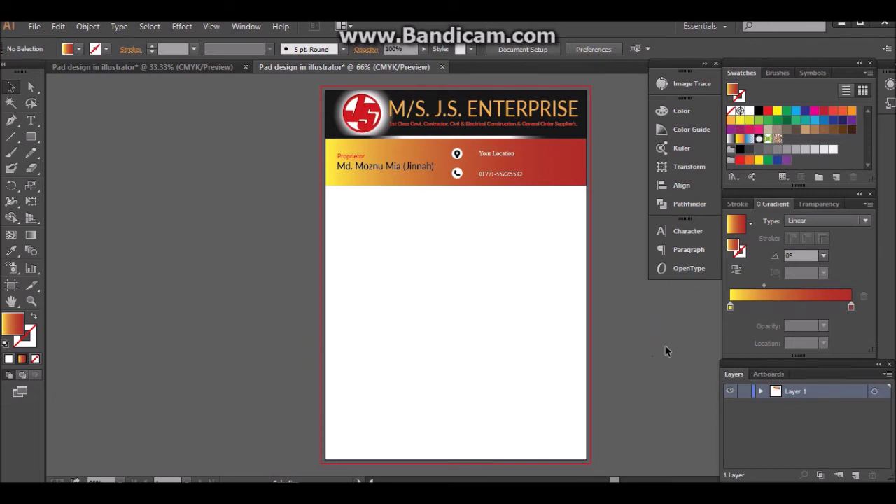
scroll(665, 346, down, 1)
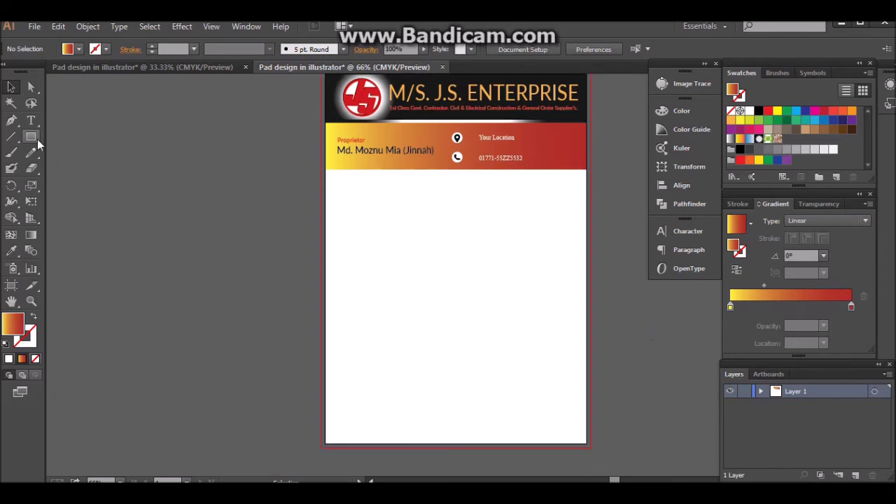
- Draw a thin gradient-filled rectangle along the page bottom and lock it
drag(38, 140, 98, 180)
click(99, 136)
drag(325, 426, 587, 445)
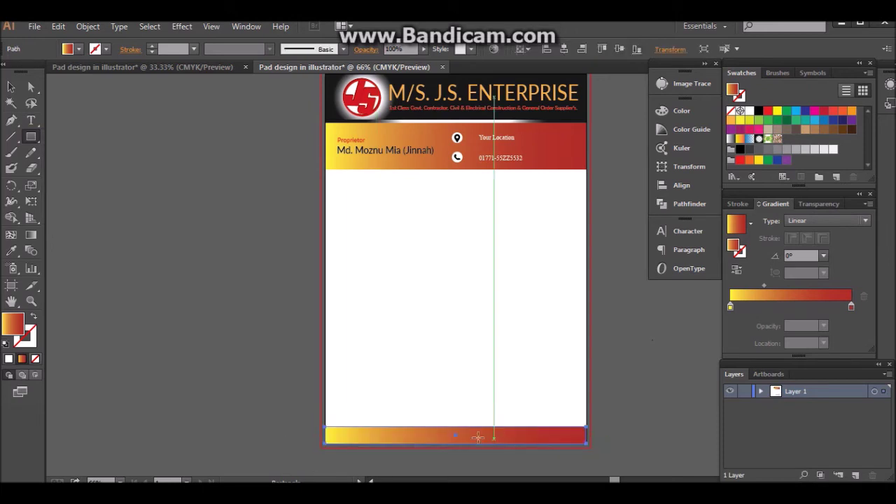
click(12, 86)
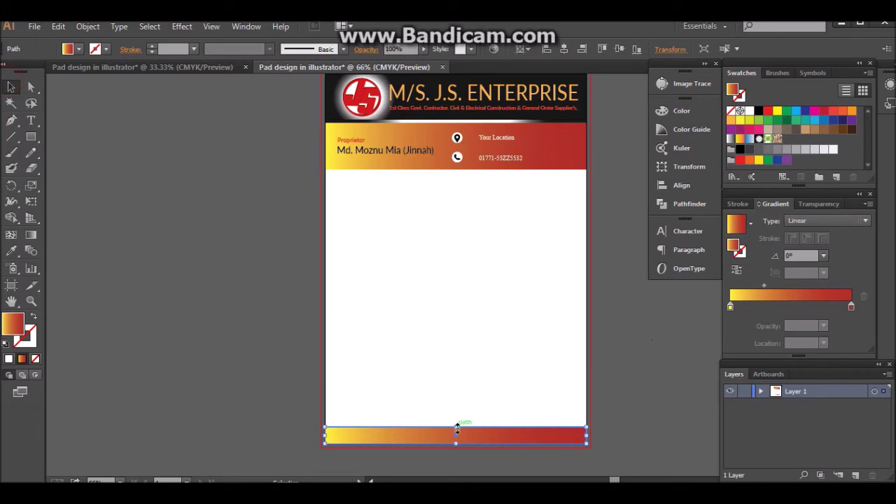
drag(456, 427, 456, 423)
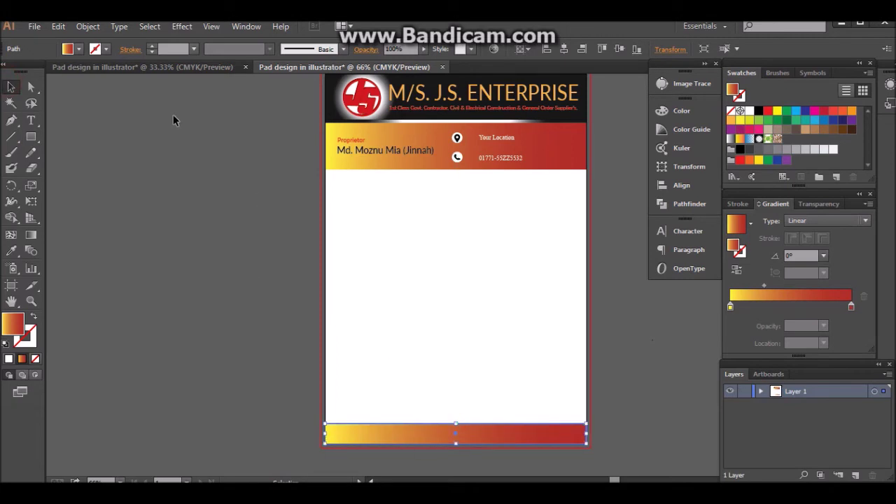
click(88, 26)
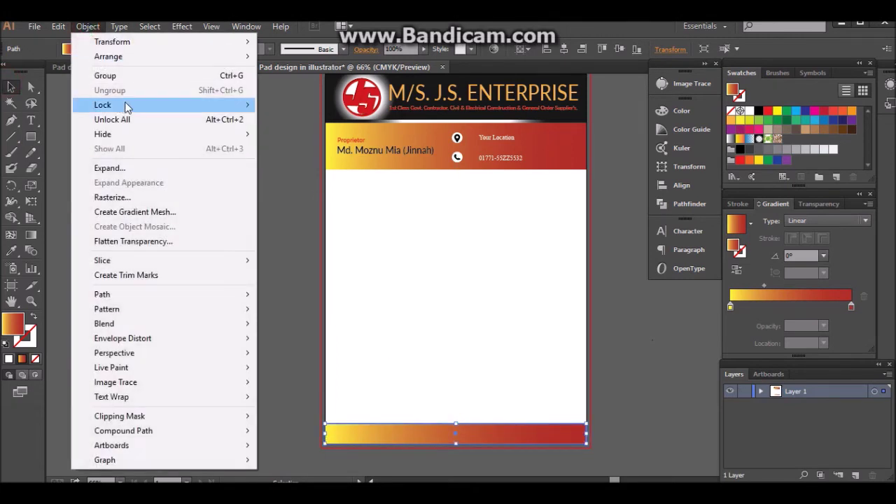
click(270, 105)
- Bring the envelope icon and e-mail address from the other document onto the footer bar
click(183, 66)
click(193, 202)
mouse_move(290, 288)
mouse_down()
mouse_move(346, 311)
mouse_move(273, 289)
mouse_move(318, 309)
mouse_move(320, 115)
mouse_move(448, 385)
mouse_up()
drag(448, 432, 447, 430)
drag(447, 430, 418, 443)
key(Up)
click(632, 441)
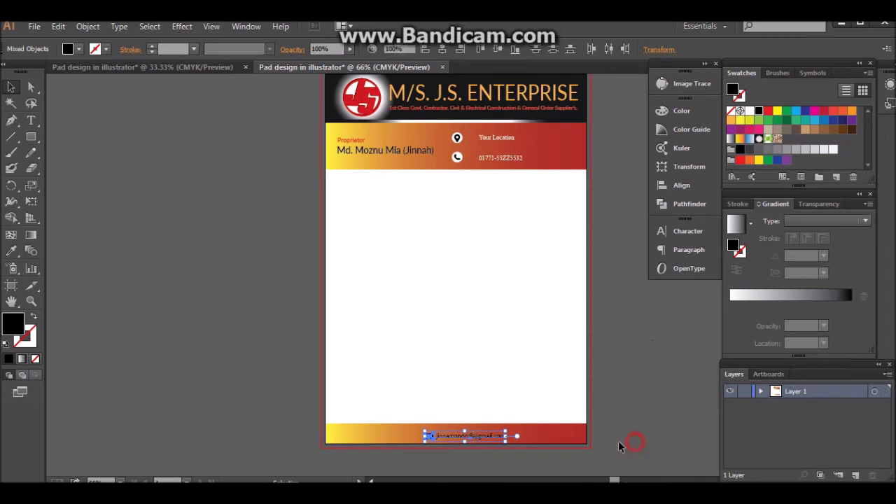
- Make the footer e-mail text white and nudge the e-mail line up one step
click(487, 437)
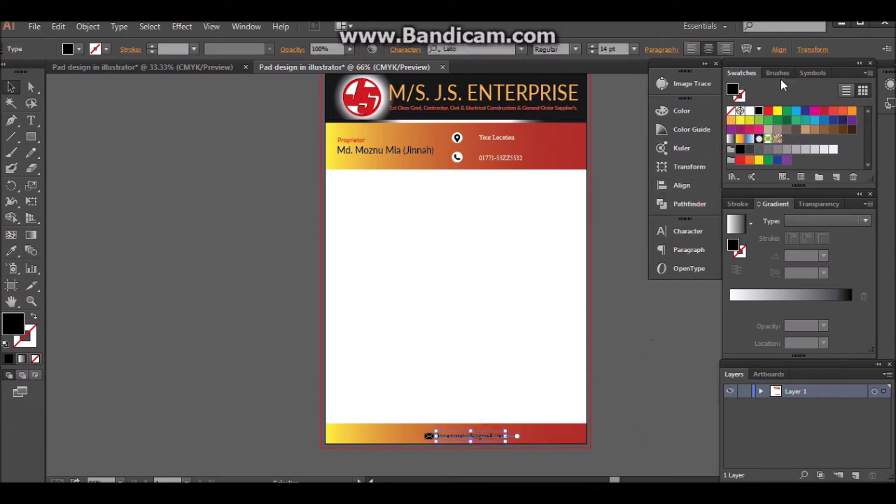
click(750, 111)
click(644, 398)
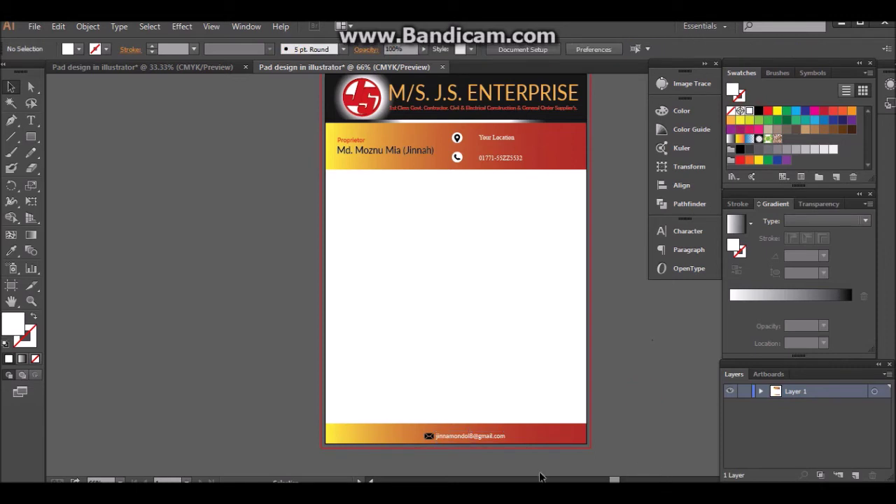
mouse_move(402, 429)
mouse_down()
mouse_move(469, 448)
mouse_move(474, 458)
mouse_up()
key(Up)
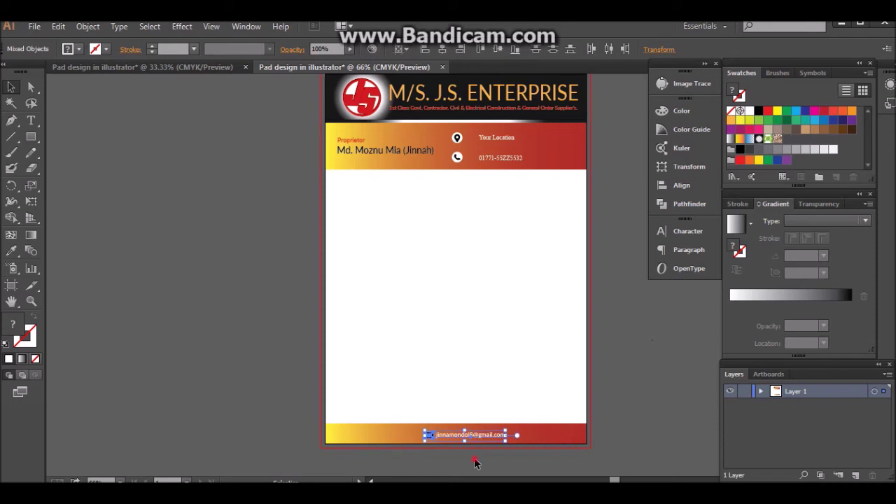
- Switch to the other letterhead document and select the Date text-and-line object
click(474, 457)
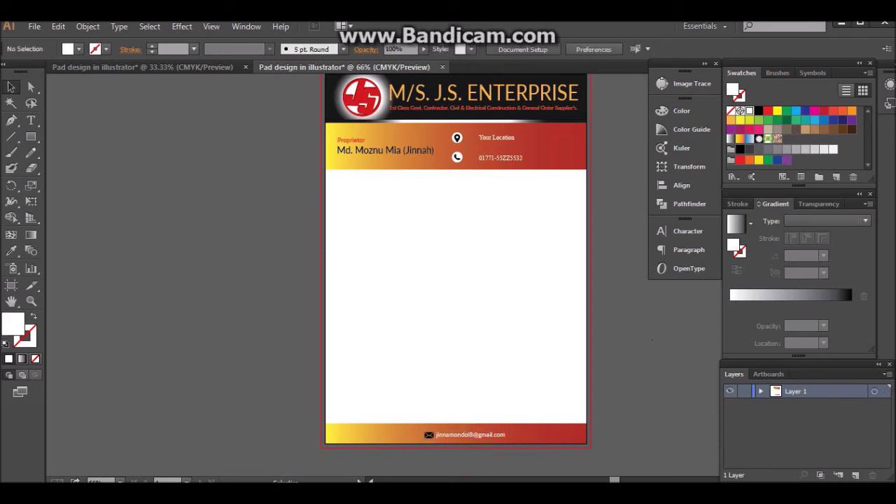
click(176, 68)
click(170, 231)
- Move the Date line with its dotted rule under the phone number, nudging it right
mouse_move(279, 272)
mouse_down()
mouse_move(337, 269)
mouse_move(366, 66)
mouse_up()
drag(488, 182, 488, 184)
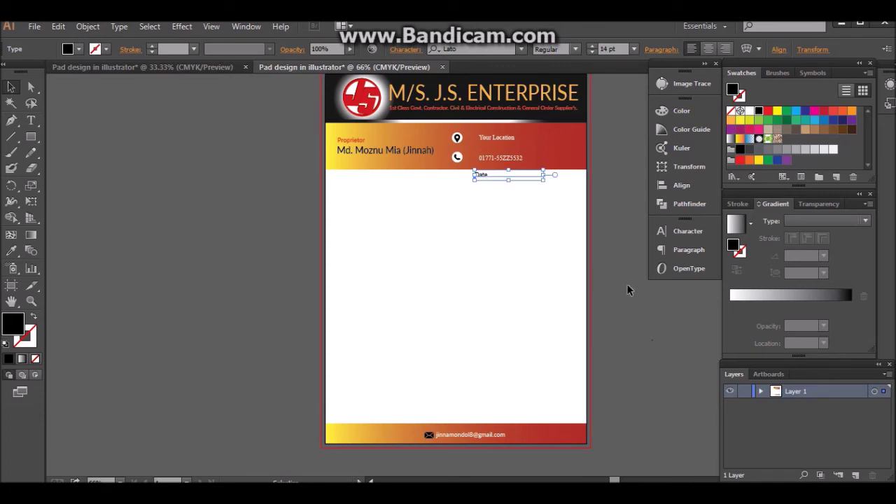
key(Right)
key(Right)
key(Right)
key(Right)
key(Right)
key(Right)
click(672, 314)
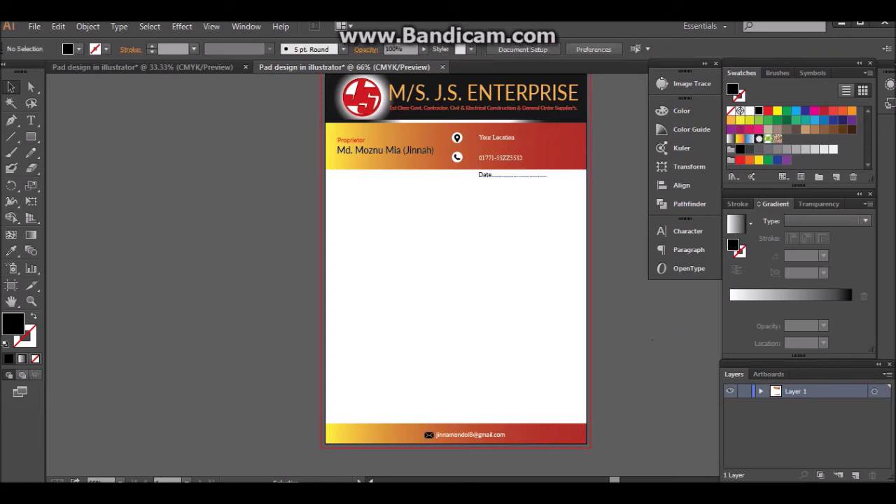
scroll(628, 400, up, 1)
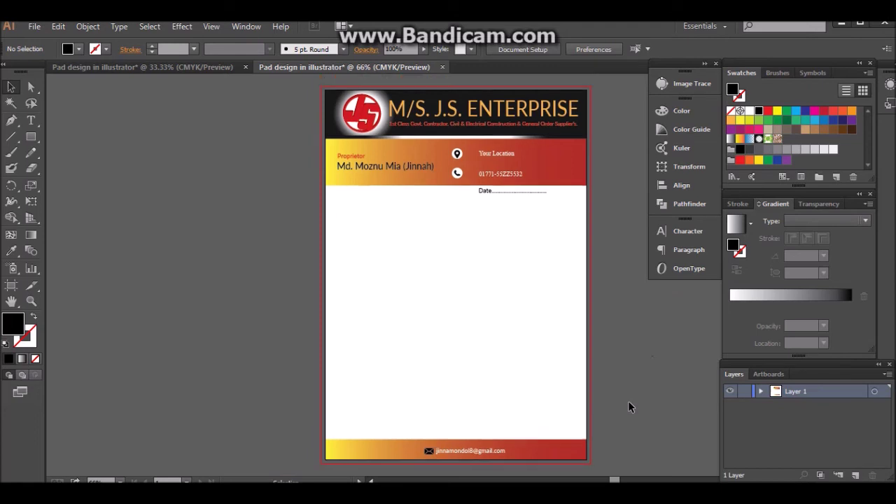
- Place a horizontally centred copy of the JS logo mid-page faded to 35% opacity
click(370, 121)
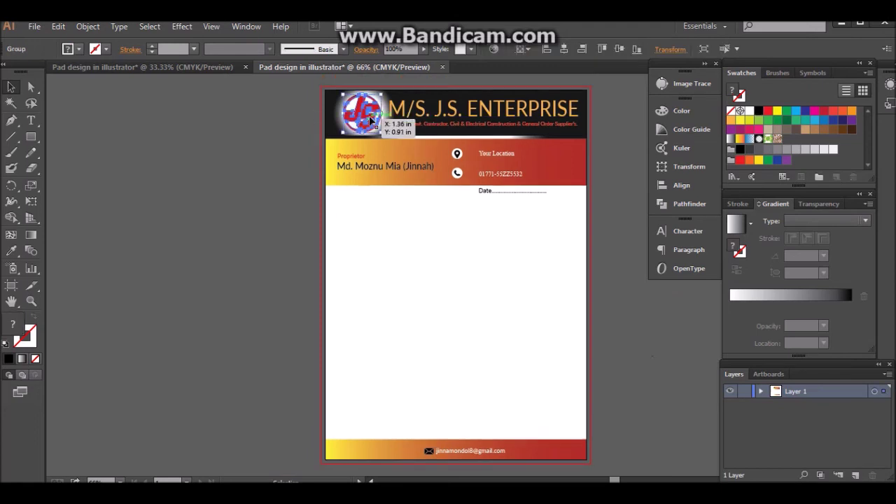
mouse_move(370, 121)
mouse_down()
mouse_move(457, 307)
mouse_move(523, 359)
mouse_up()
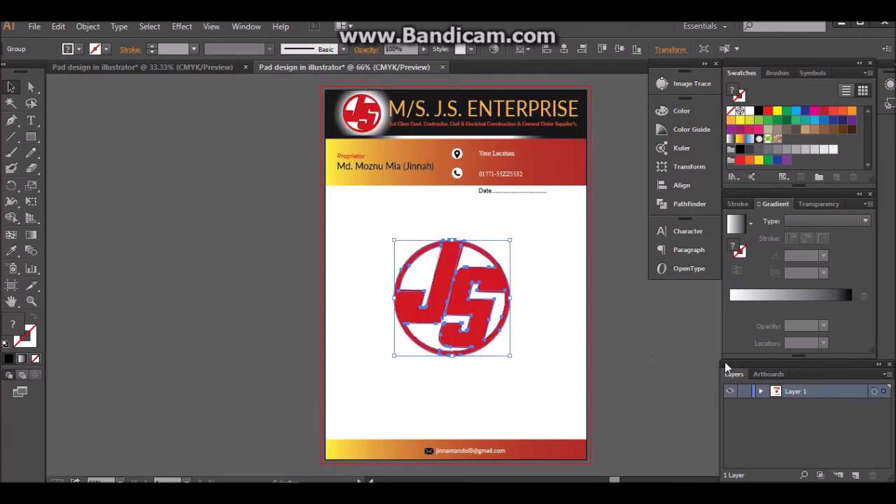
click(564, 49)
scroll(660, 378, down, 1)
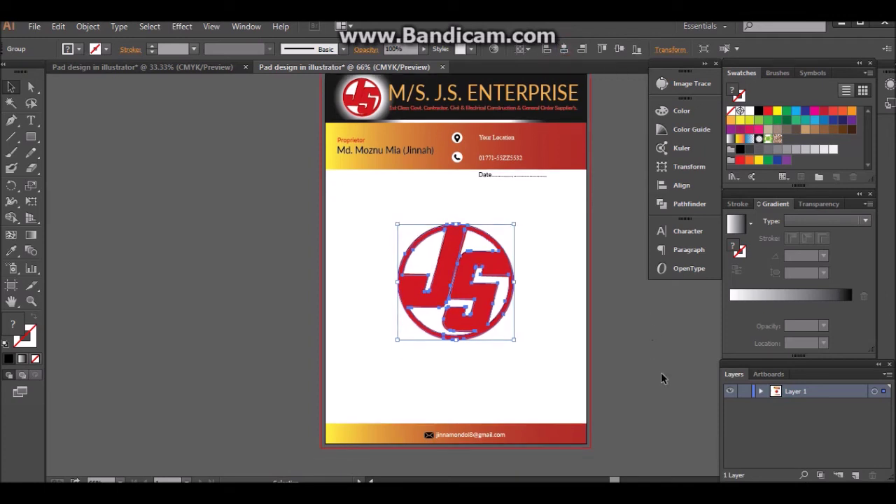
key(Down)
key(Down)
key(Down)
key(Down)
key(Down)
key(Down)
key(Down)
key(Down)
key(Down)
key(Down)
key(Down)
key(Down)
key(Down)
key(Down)
click(394, 49)
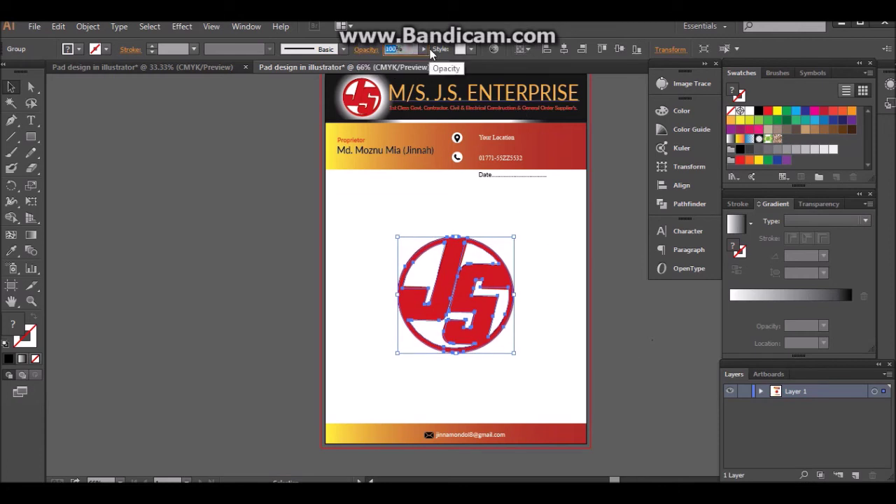
click(425, 49)
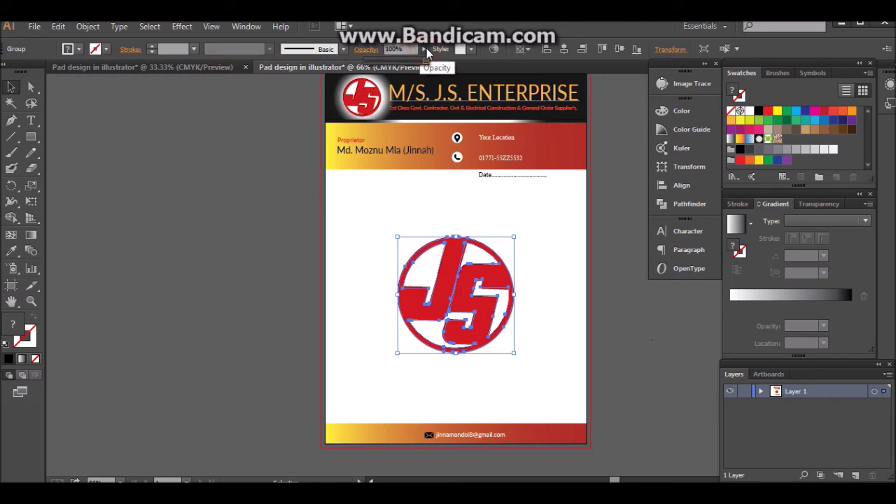
drag(413, 62, 371, 63)
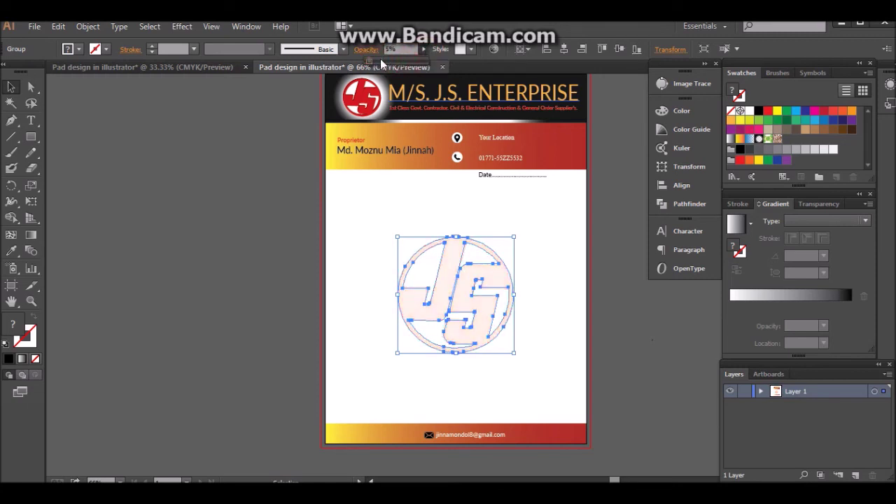
click(636, 364)
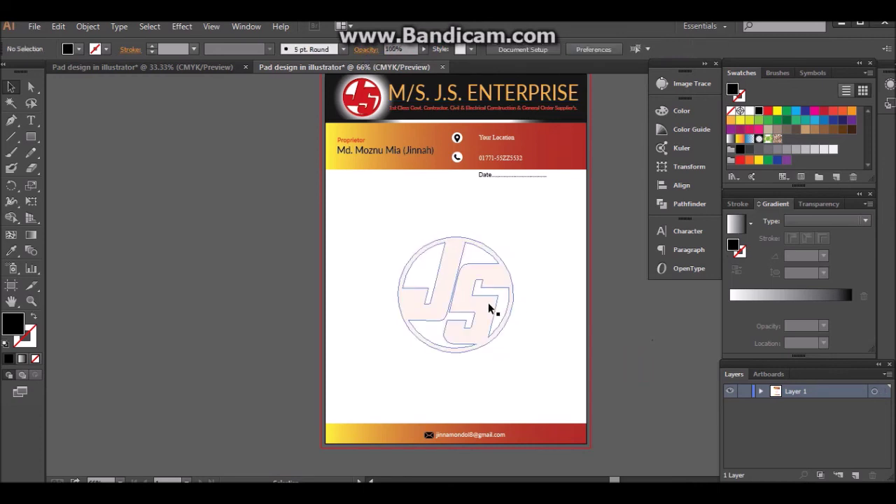
- Scroll down to bring the footer band with the e-mail line into view
click(489, 308)
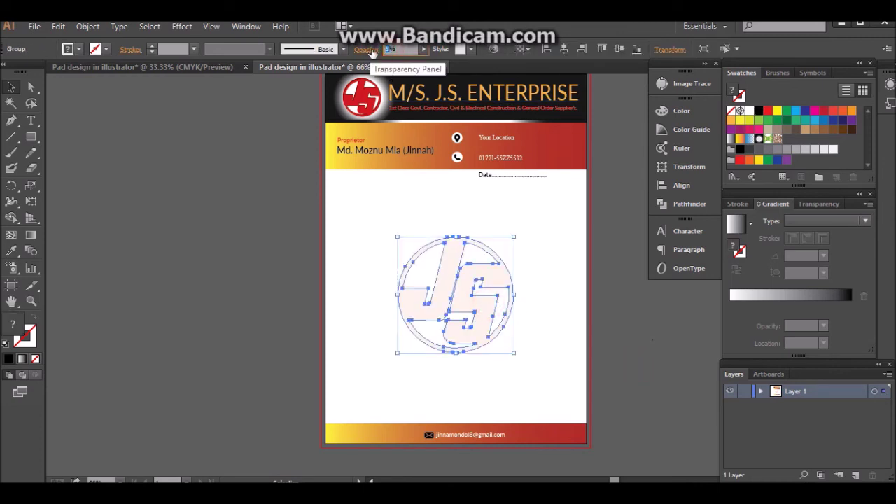
click(634, 336)
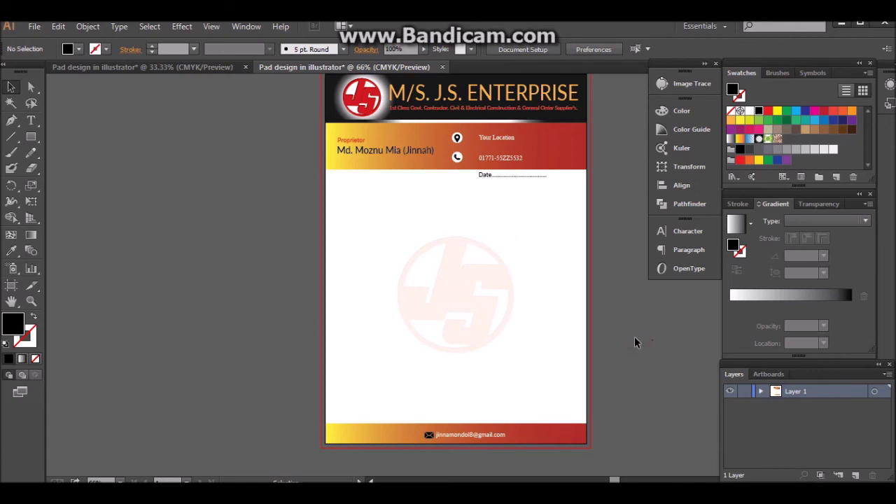
scroll(501, 302, up, 1)
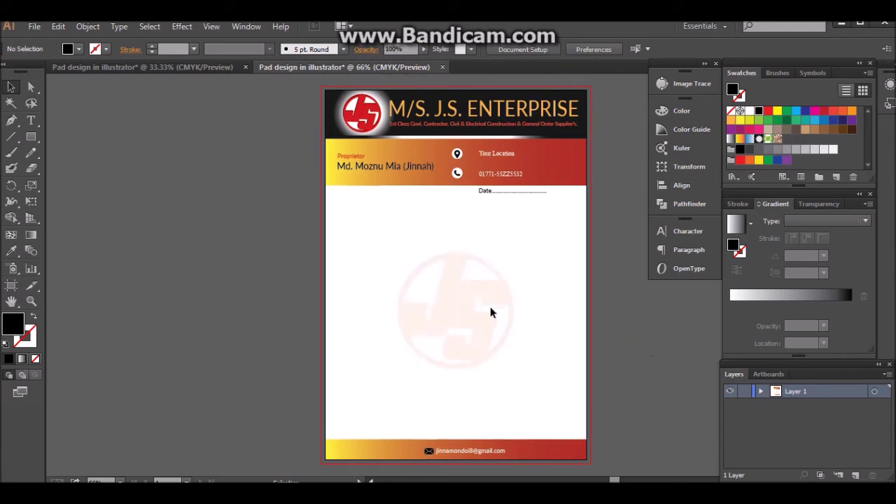
scroll(490, 313, up, 3)
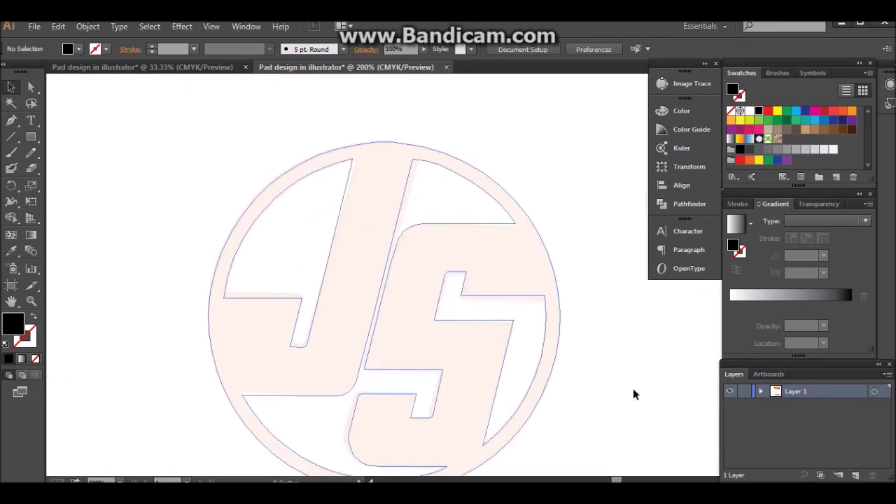
scroll(621, 376, down, 1)
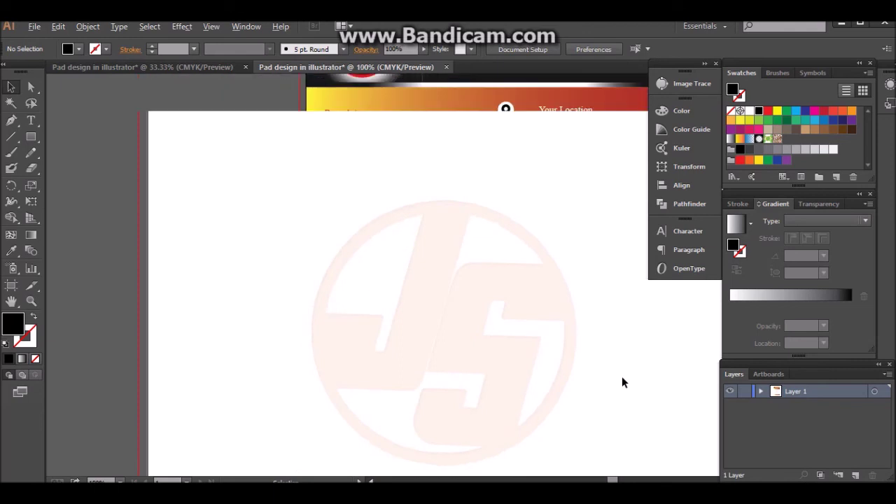
scroll(621, 375, down, 1)
scroll(622, 376, down, 1)
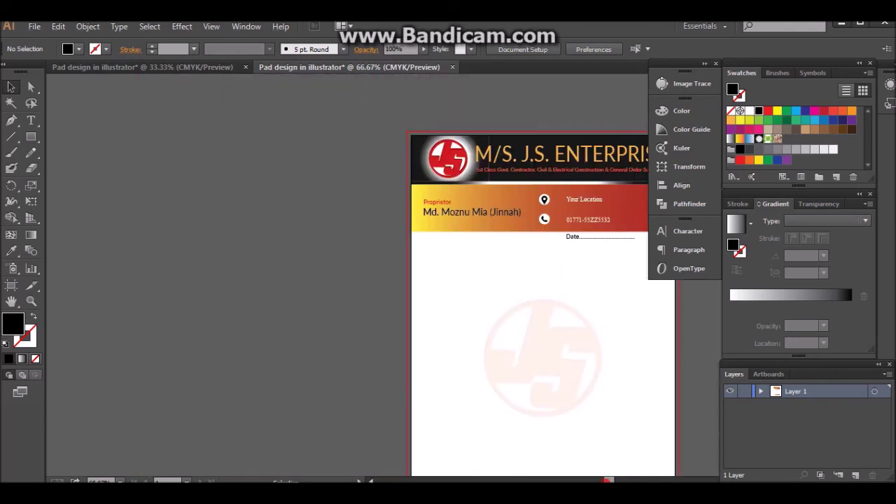
drag(608, 480, 620, 480)
scroll(341, 352, down, 1)
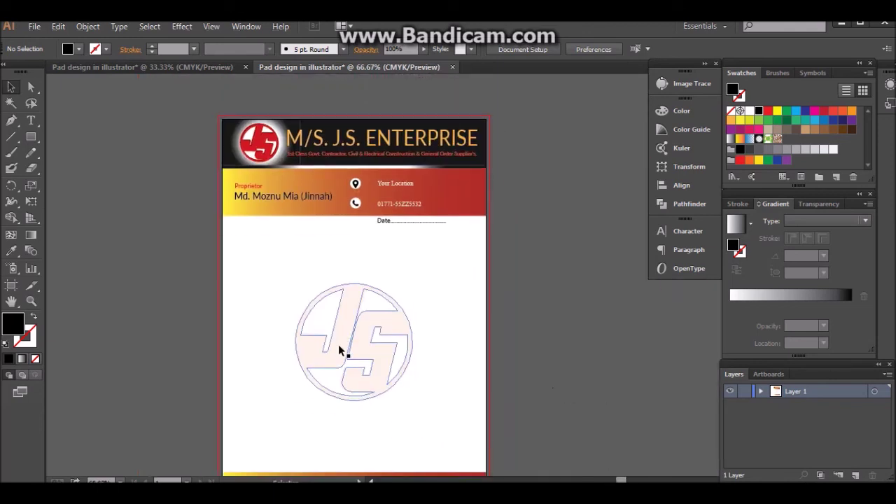
scroll(340, 350, down, 1)
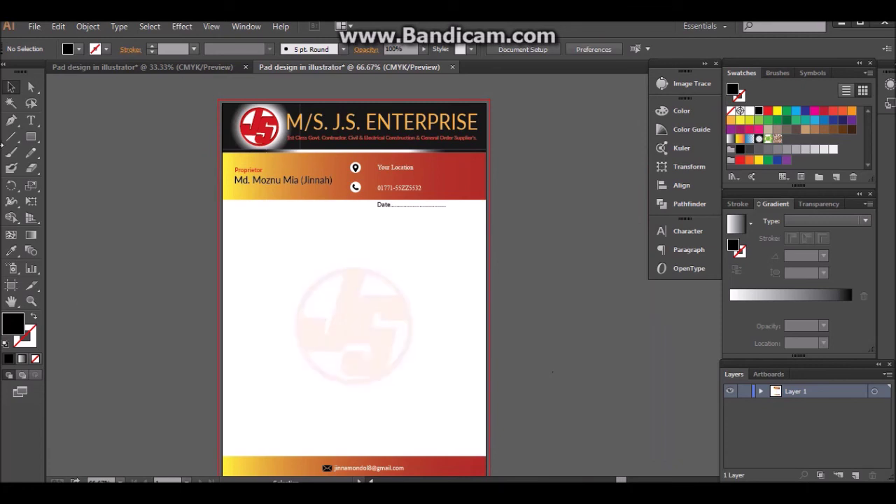
click(31, 137)
- Draw a 0.54 in black circle and make orange and red copies to its right
click(63, 168)
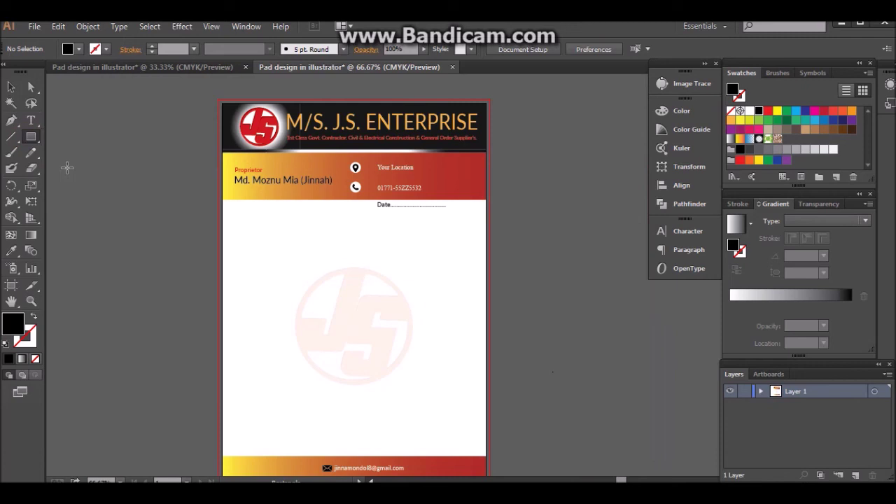
drag(123, 283, 131, 297)
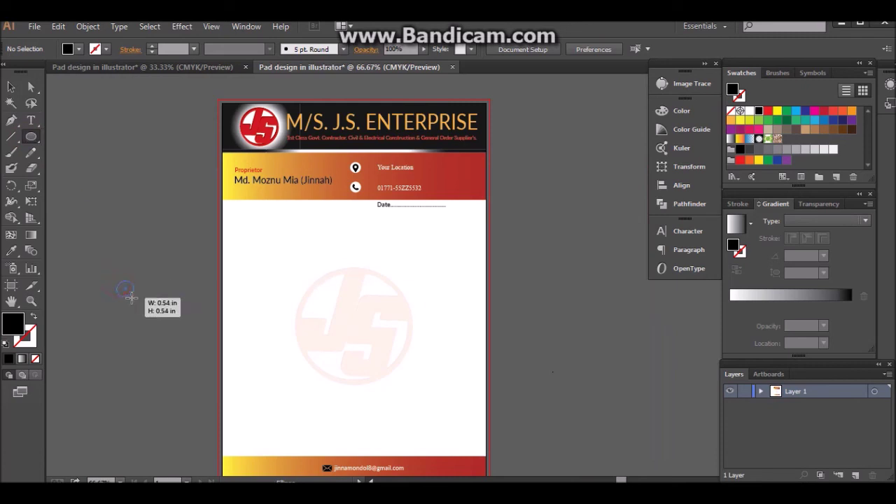
click(11, 86)
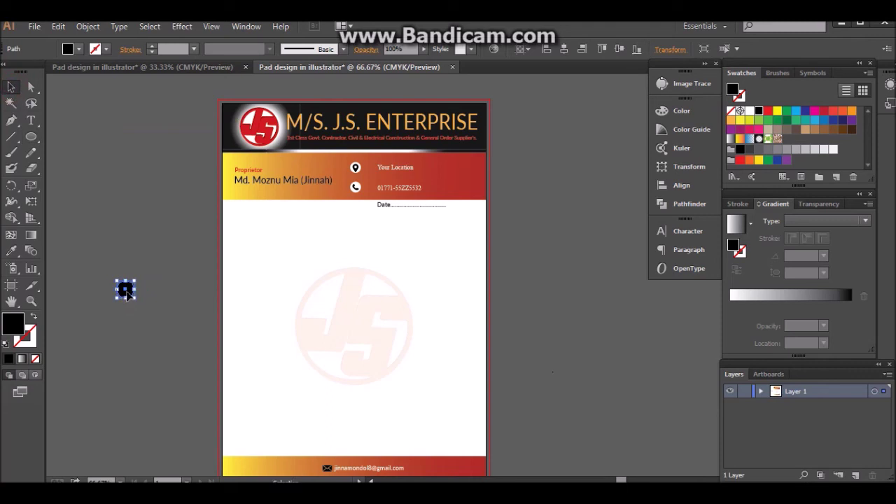
drag(127, 294, 144, 295)
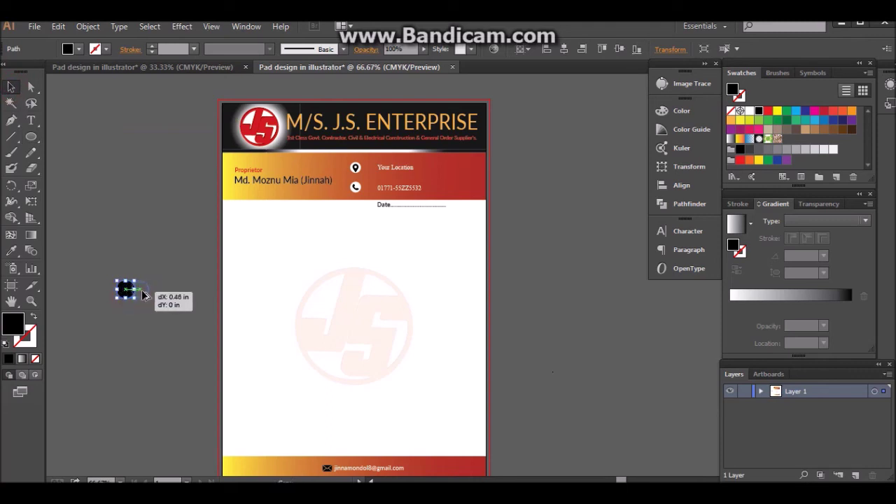
drag(144, 296, 143, 291)
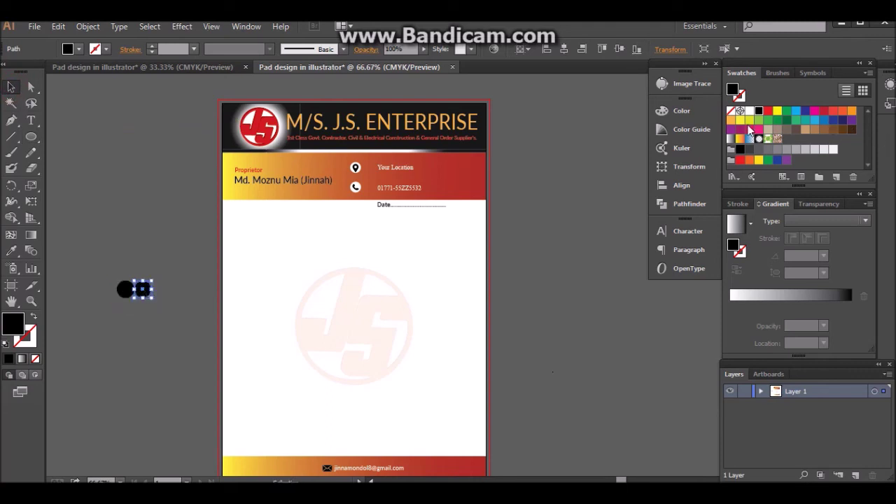
click(731, 120)
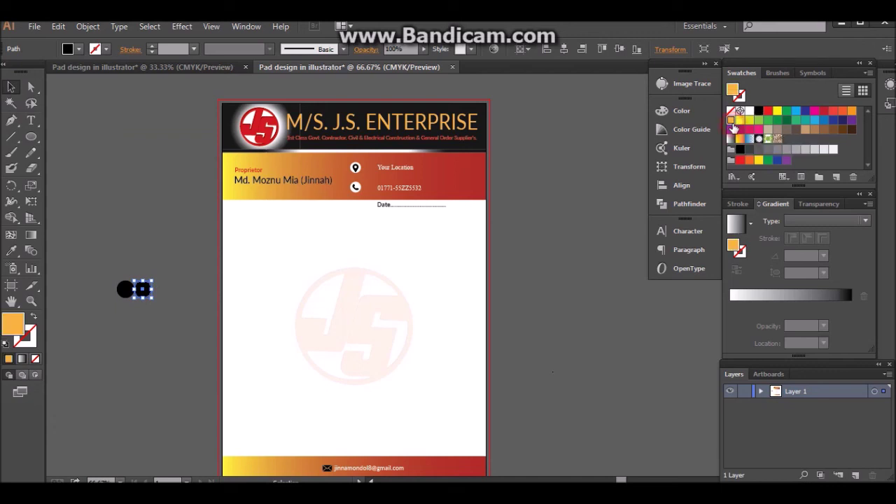
drag(138, 294, 166, 295)
click(768, 111)
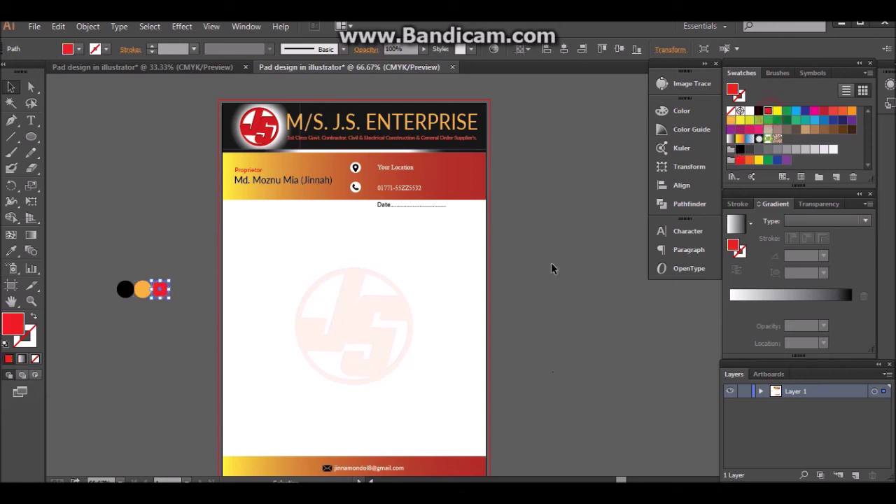
- Select the black, orange and red circles and group them
click(10, 87)
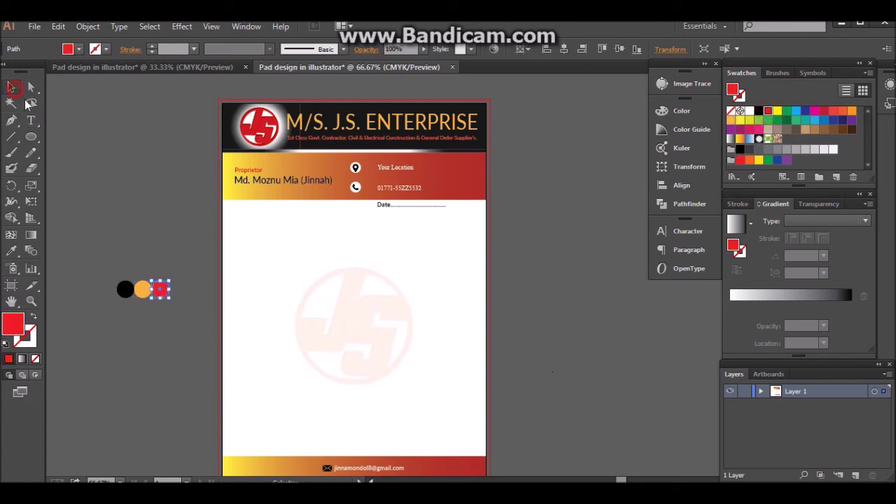
click(68, 150)
drag(88, 275, 175, 316)
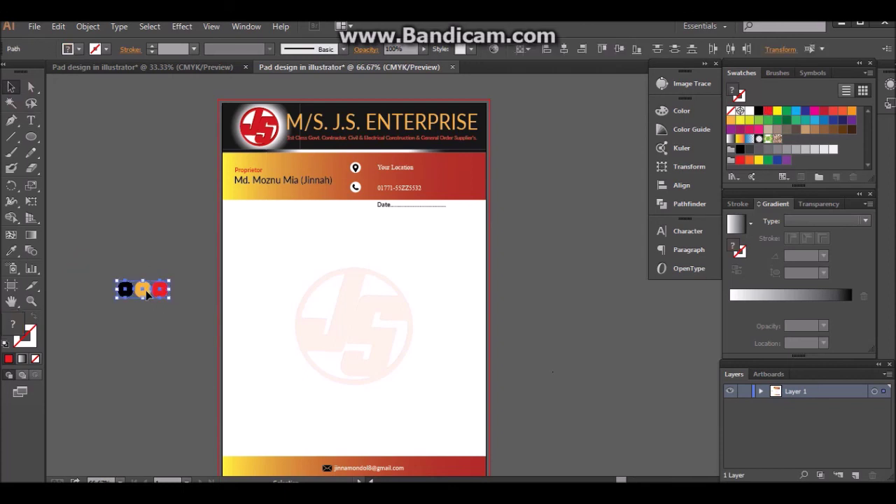
right_click(147, 293)
click(181, 156)
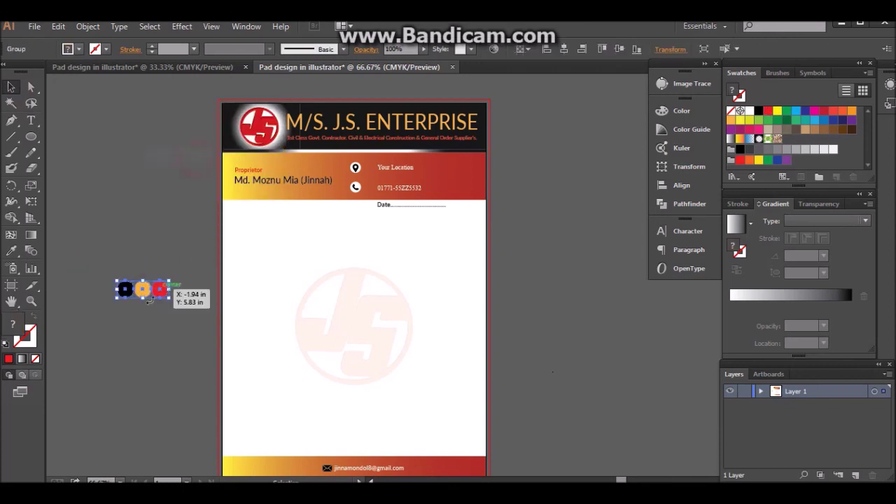
- Move the three-circle group onto the footer's right end beside the e-mail line
drag(140, 292, 442, 456)
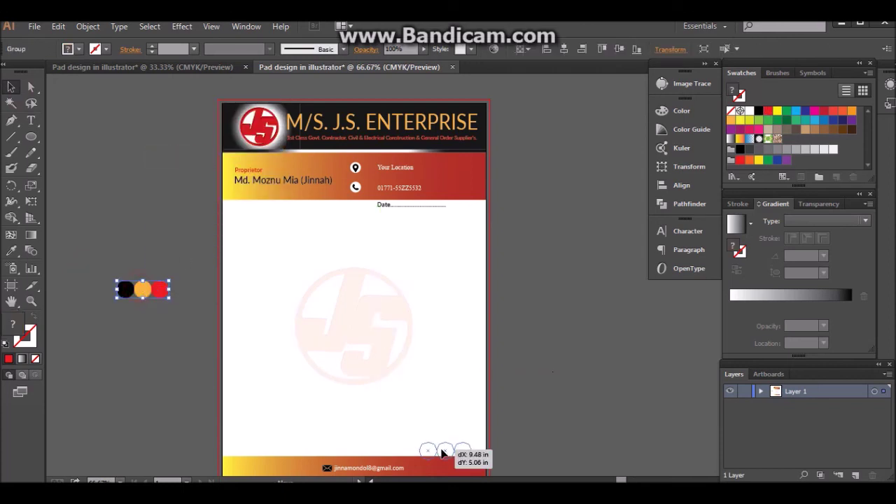
drag(443, 457, 430, 456)
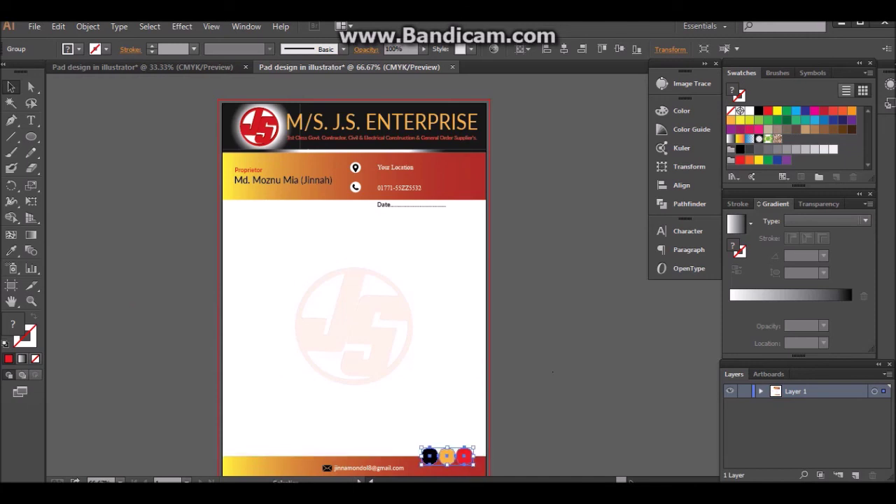
key(Right)
key(Right)
key(Right)
scroll(564, 454, down, 1)
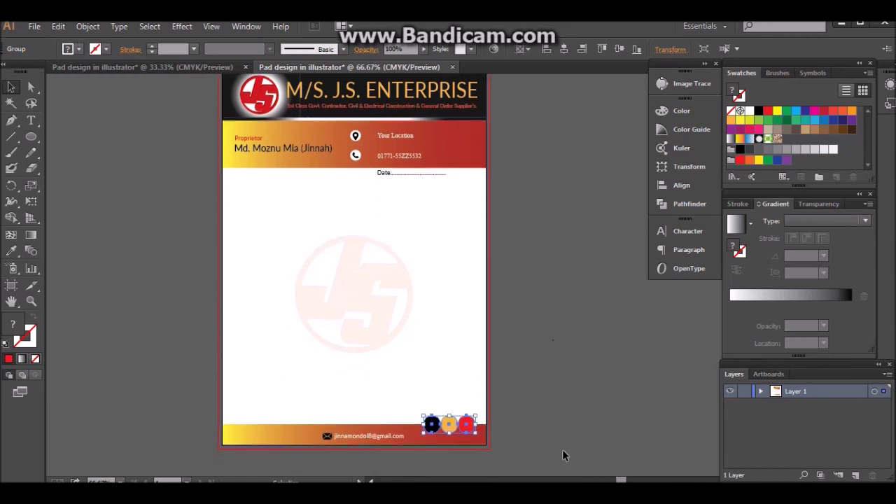
click(418, 449)
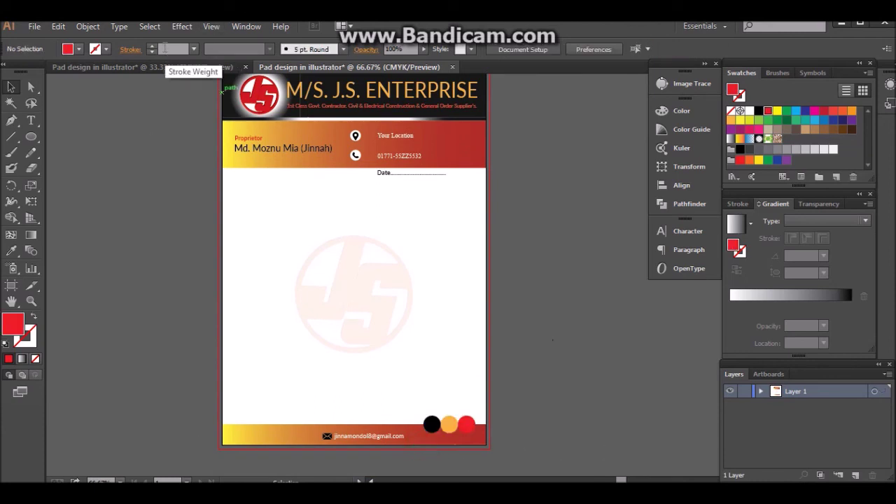
- Unlock all locked artwork with Object > Unlock All
click(89, 28)
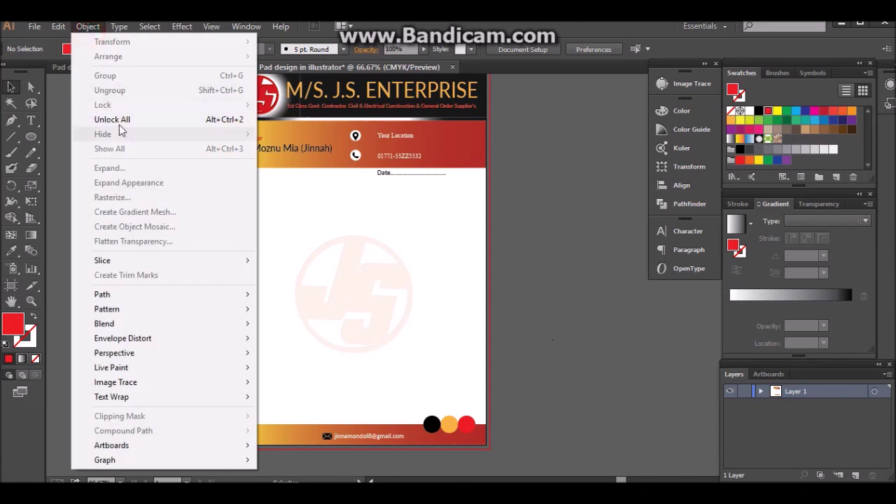
click(111, 119)
click(215, 441)
- Reverse the footer band's gradient so it runs red on the left to yellow on the right
click(268, 445)
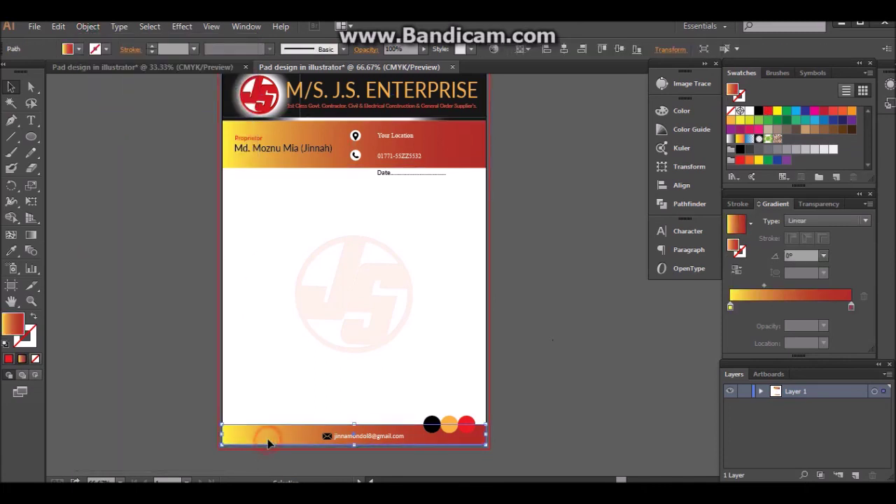
mouse_move(853, 306)
mouse_down()
mouse_move(766, 307)
mouse_move(851, 307)
mouse_up()
drag(765, 306, 730, 306)
click(605, 382)
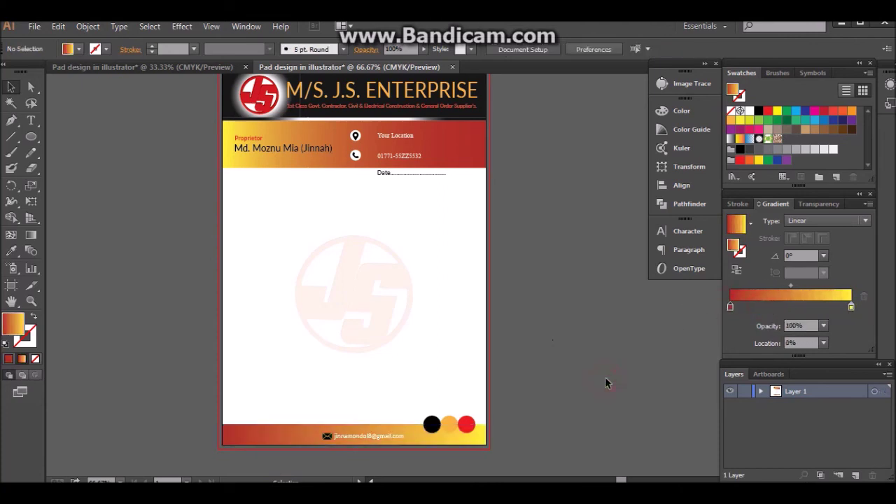
scroll(572, 396, down, 2)
scroll(572, 396, up, 2)
click(465, 424)
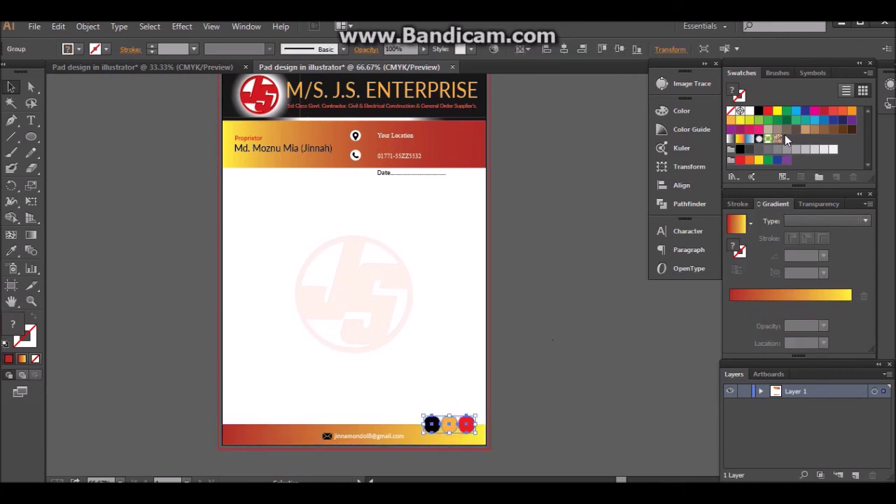
- Ungroup the three footer circles and select the middle one
right_click(468, 423)
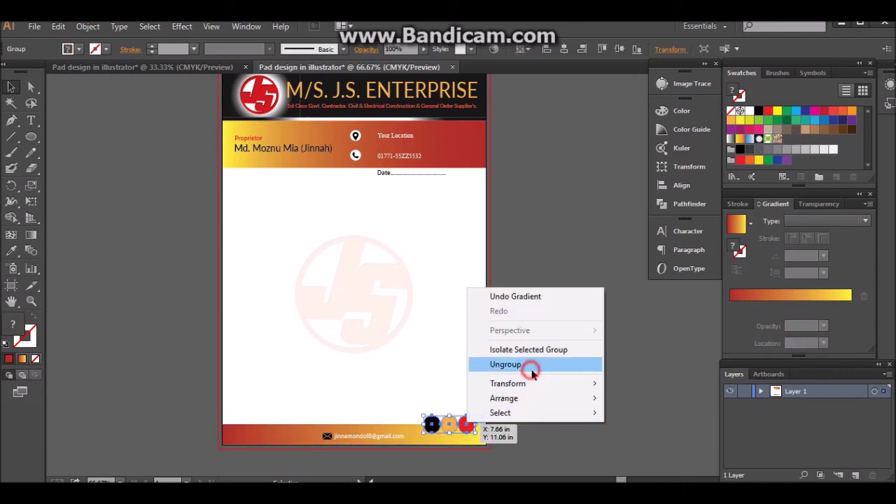
click(530, 364)
click(534, 408)
click(448, 424)
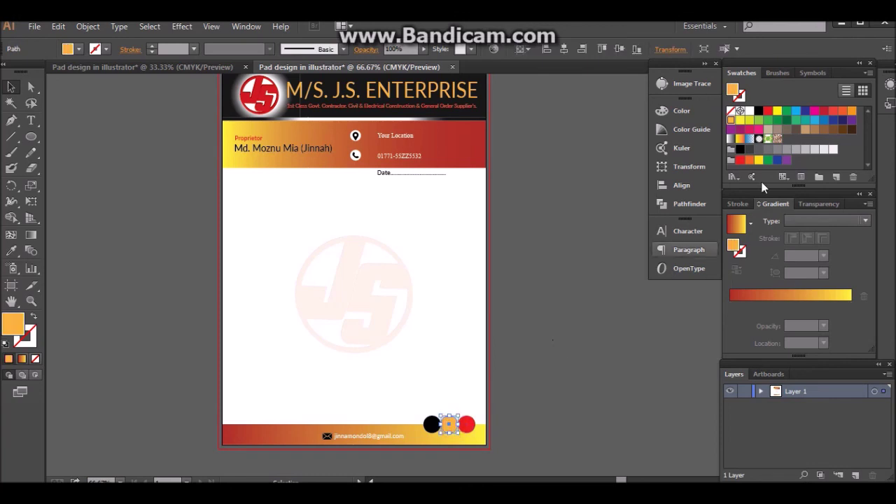
- Fill the middle circle with the deeper orange swatch and review the whole letterhead
click(851, 111)
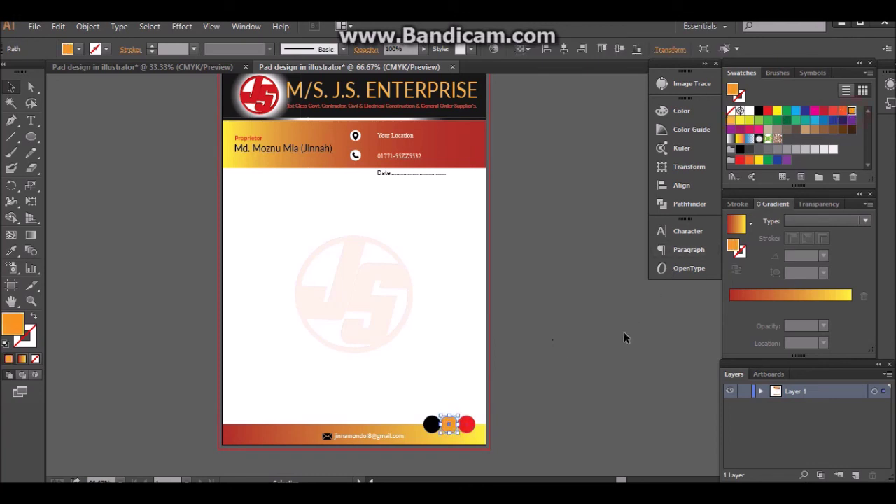
click(616, 355)
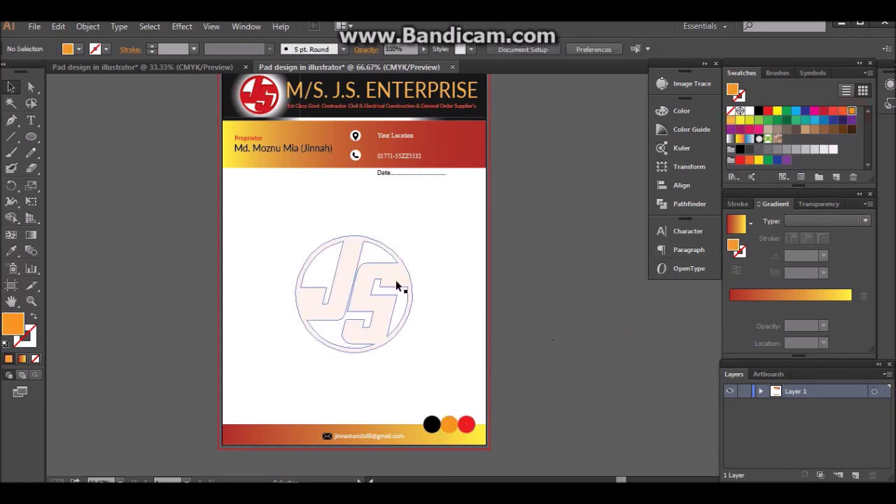
key(ctrl+minus)
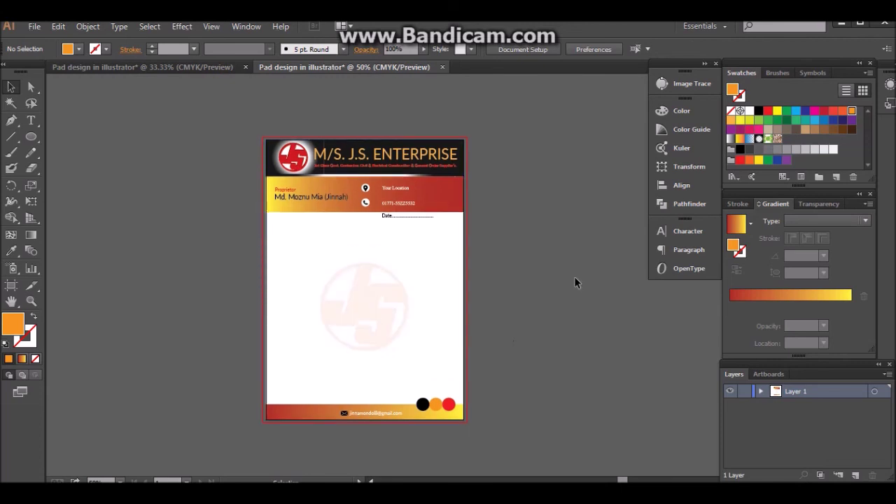
key(ctrl+plus)
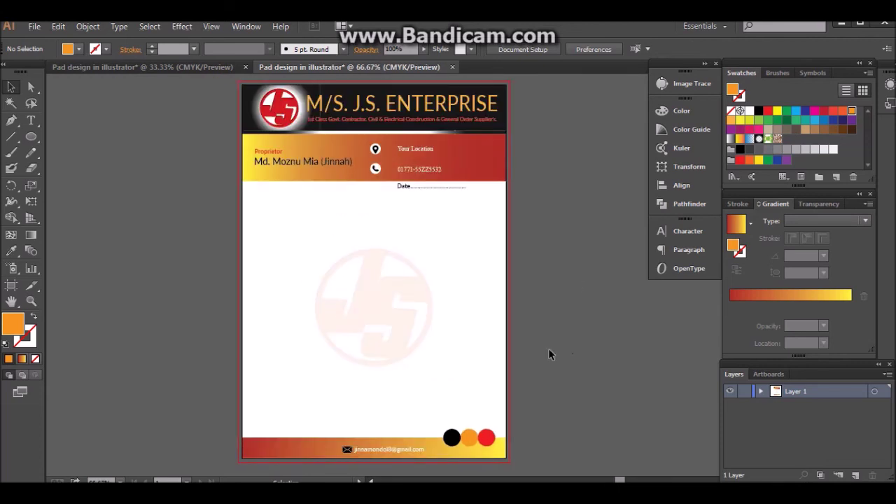